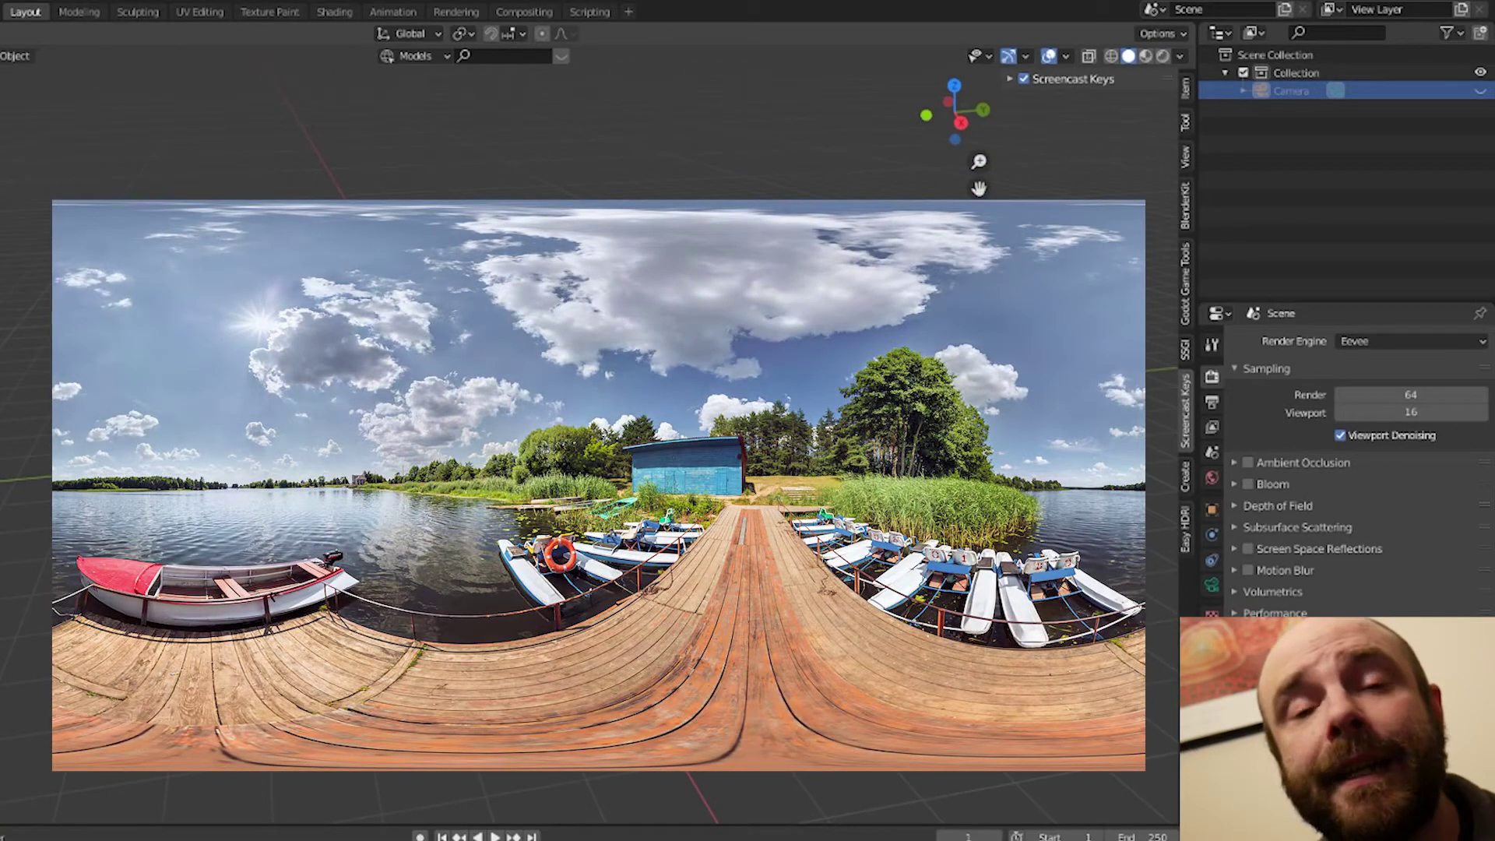
Add a ground plane and scale it to twice its size
{"action": "key", "text": "shift+a"}
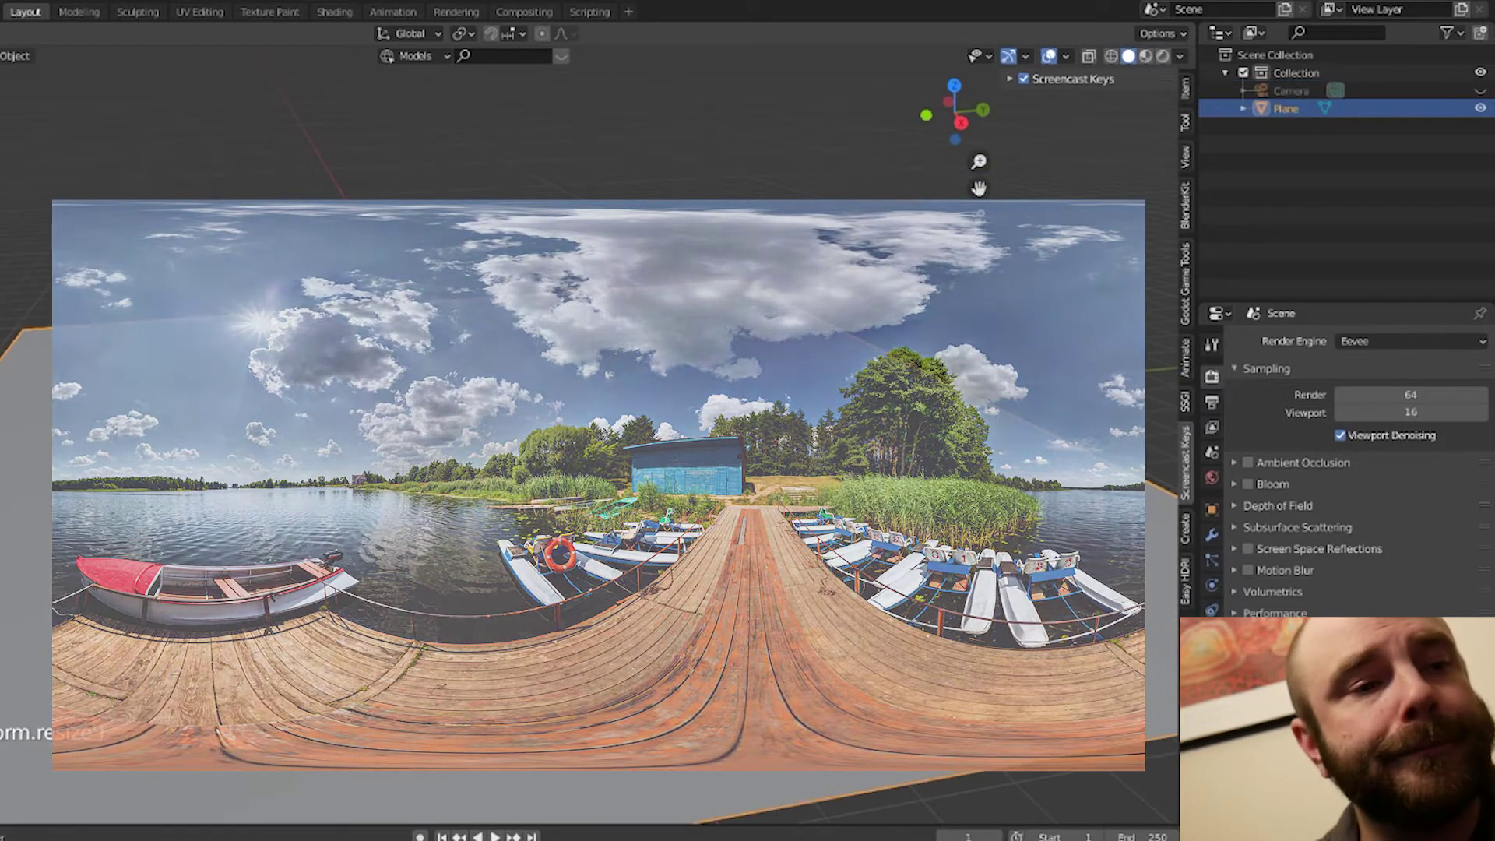
{"action": "key", "text": "s"}
{"action": "key", "text": "2"}
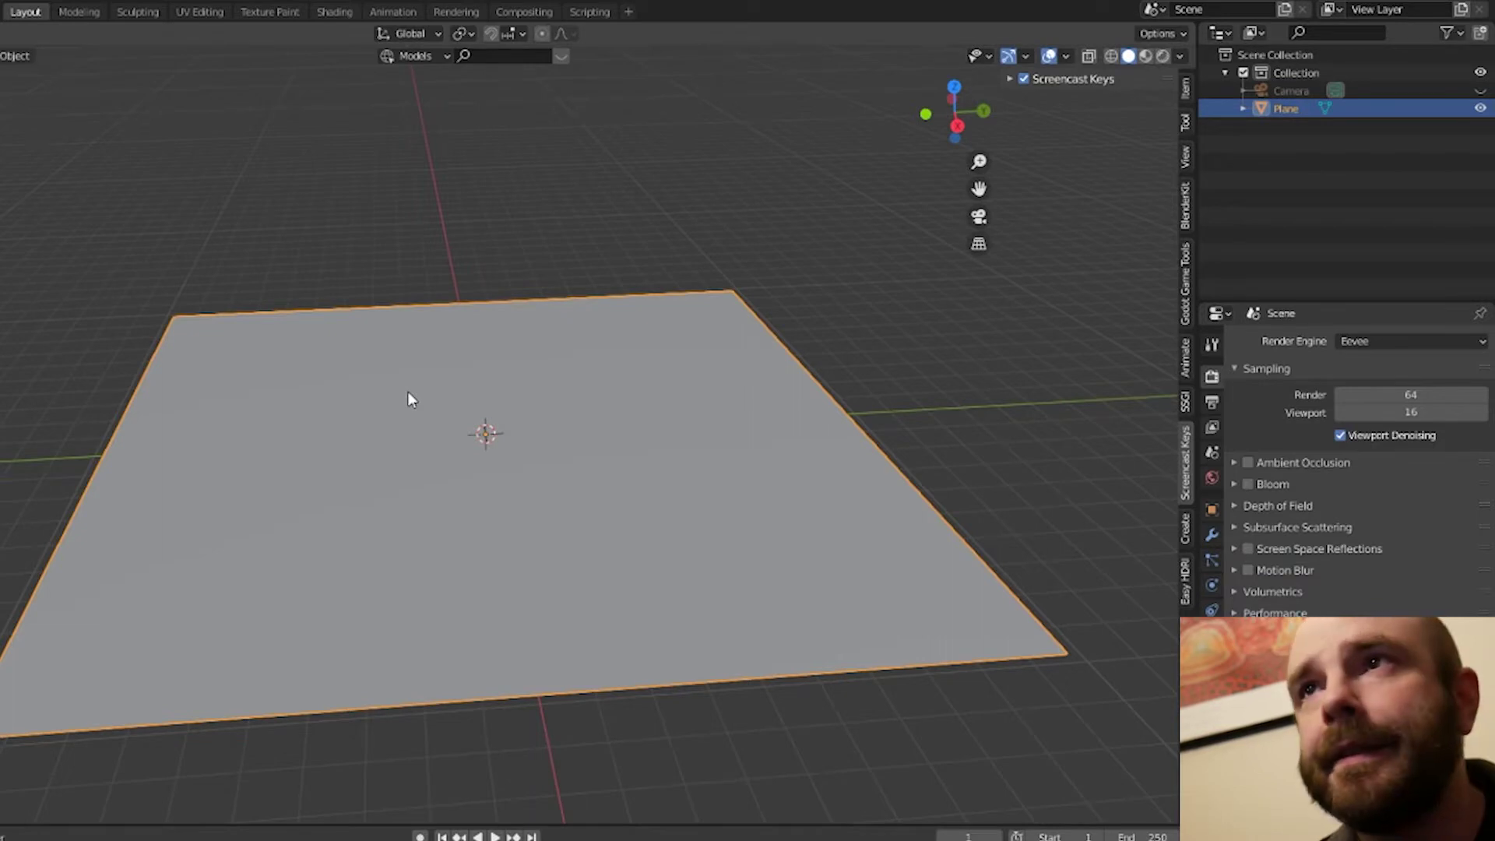
Add a text object reading 'GRAMBO' over an indented 'EDITS' on a second line
{"action": "key", "text": "alt+a"}
{"action": "key", "text": "shift+a"}
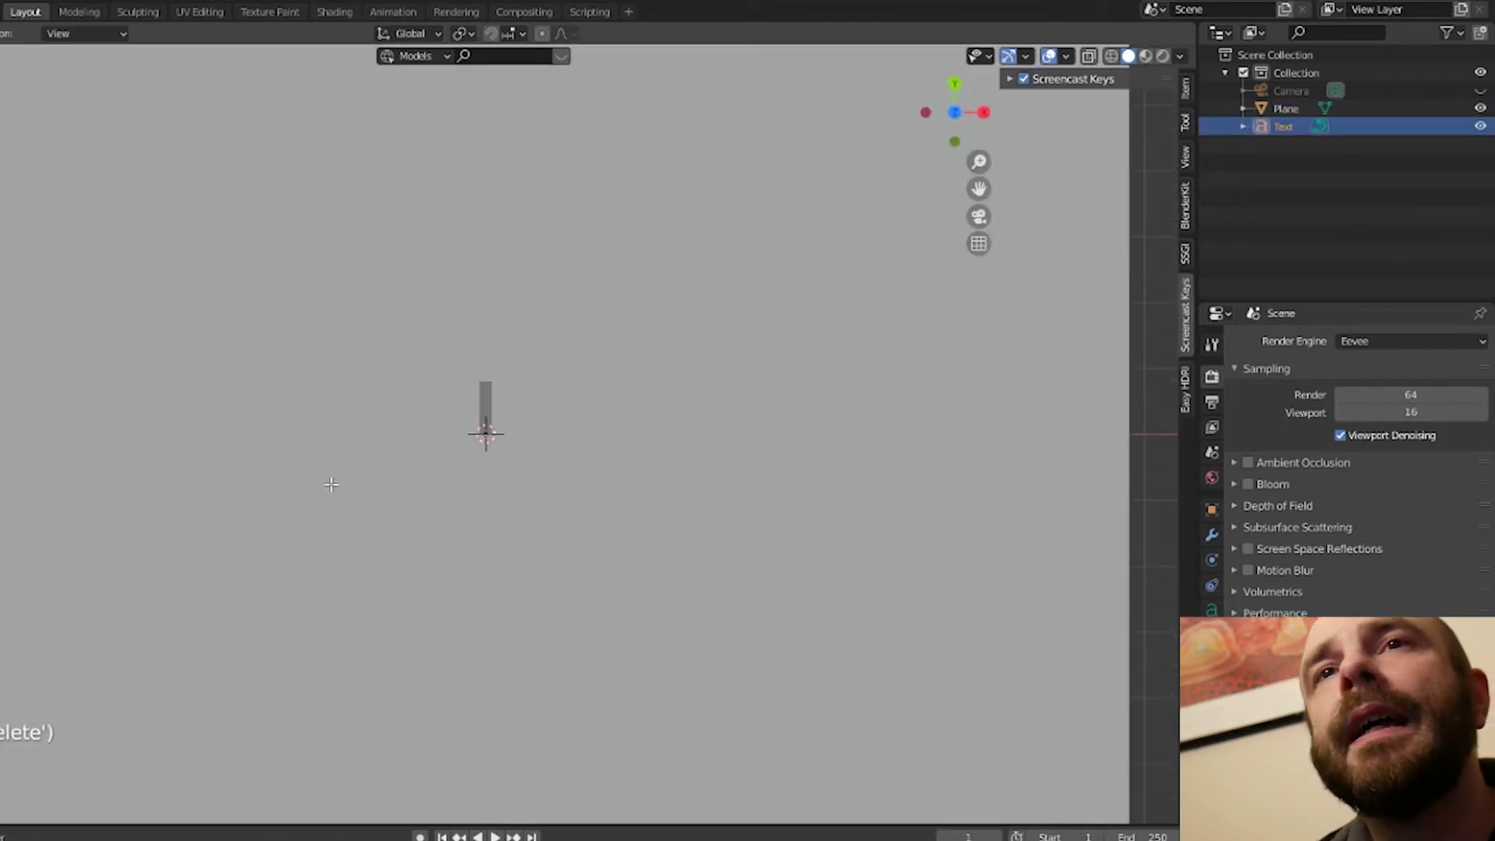
{"action": "type", "text": "GRAMBO"}
{"action": "key", "text": "Return"}
{"action": "type", "text": "EDITS"}
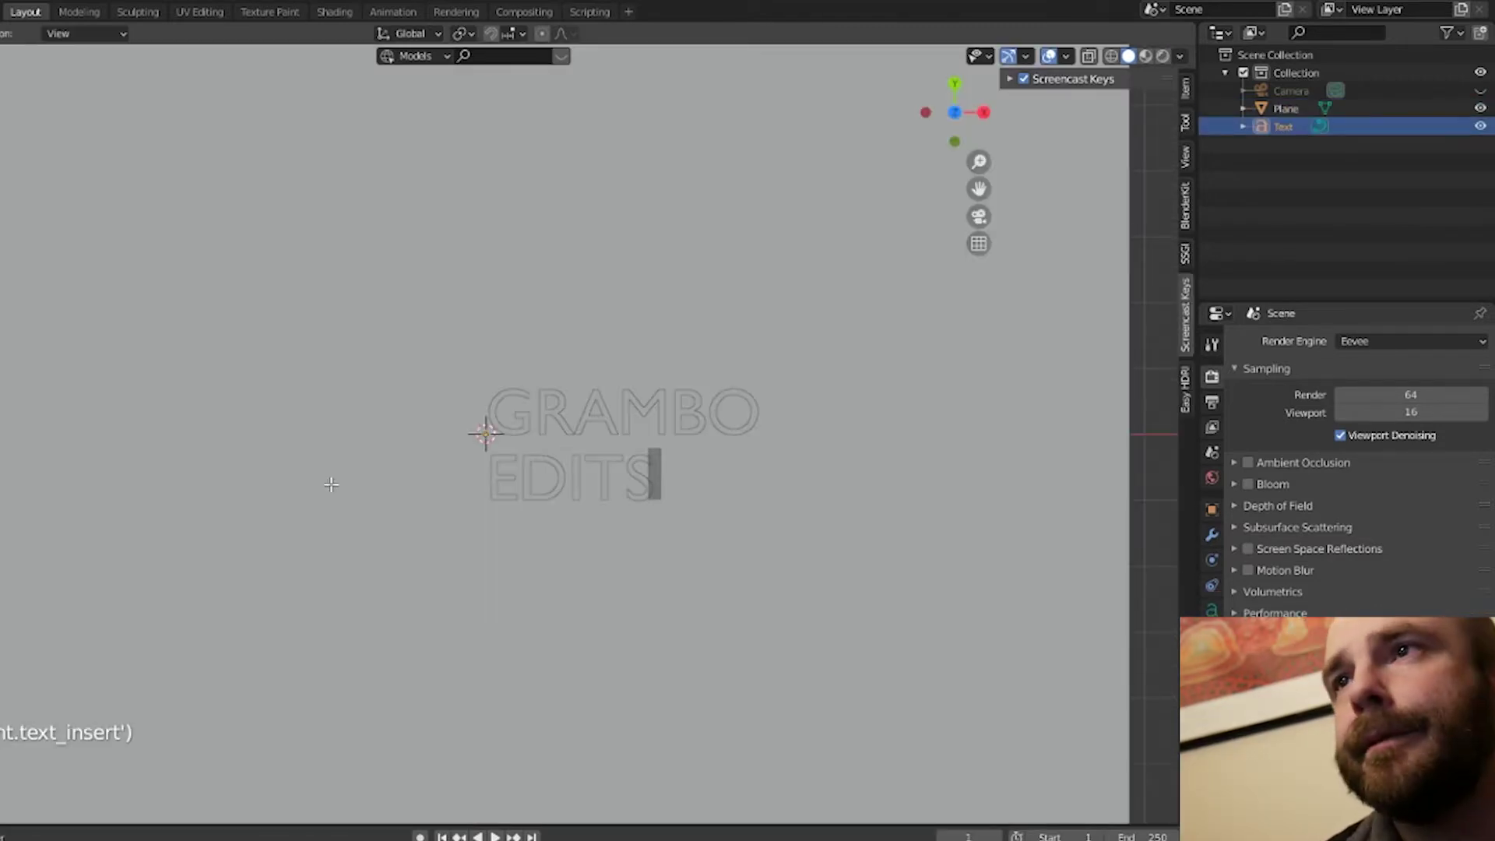
{"action": "key", "text": "Left"}
{"action": "key", "text": "Left"}
{"action": "key", "text": "Left"}
{"action": "key", "text": "Left"}
{"action": "key", "text": "Left"}
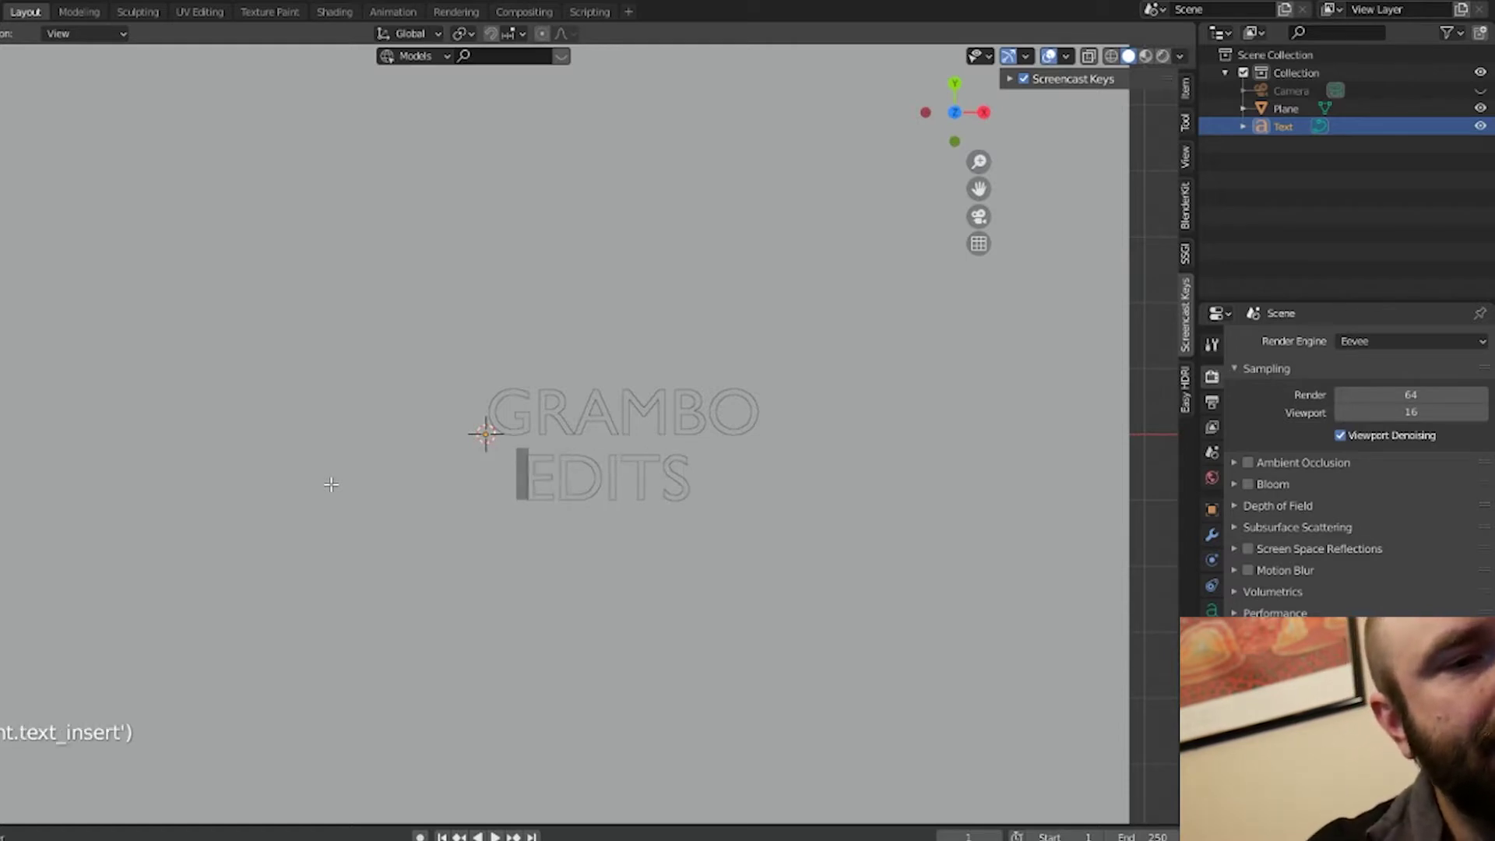
{"action": "key", "text": "BackSpace"}
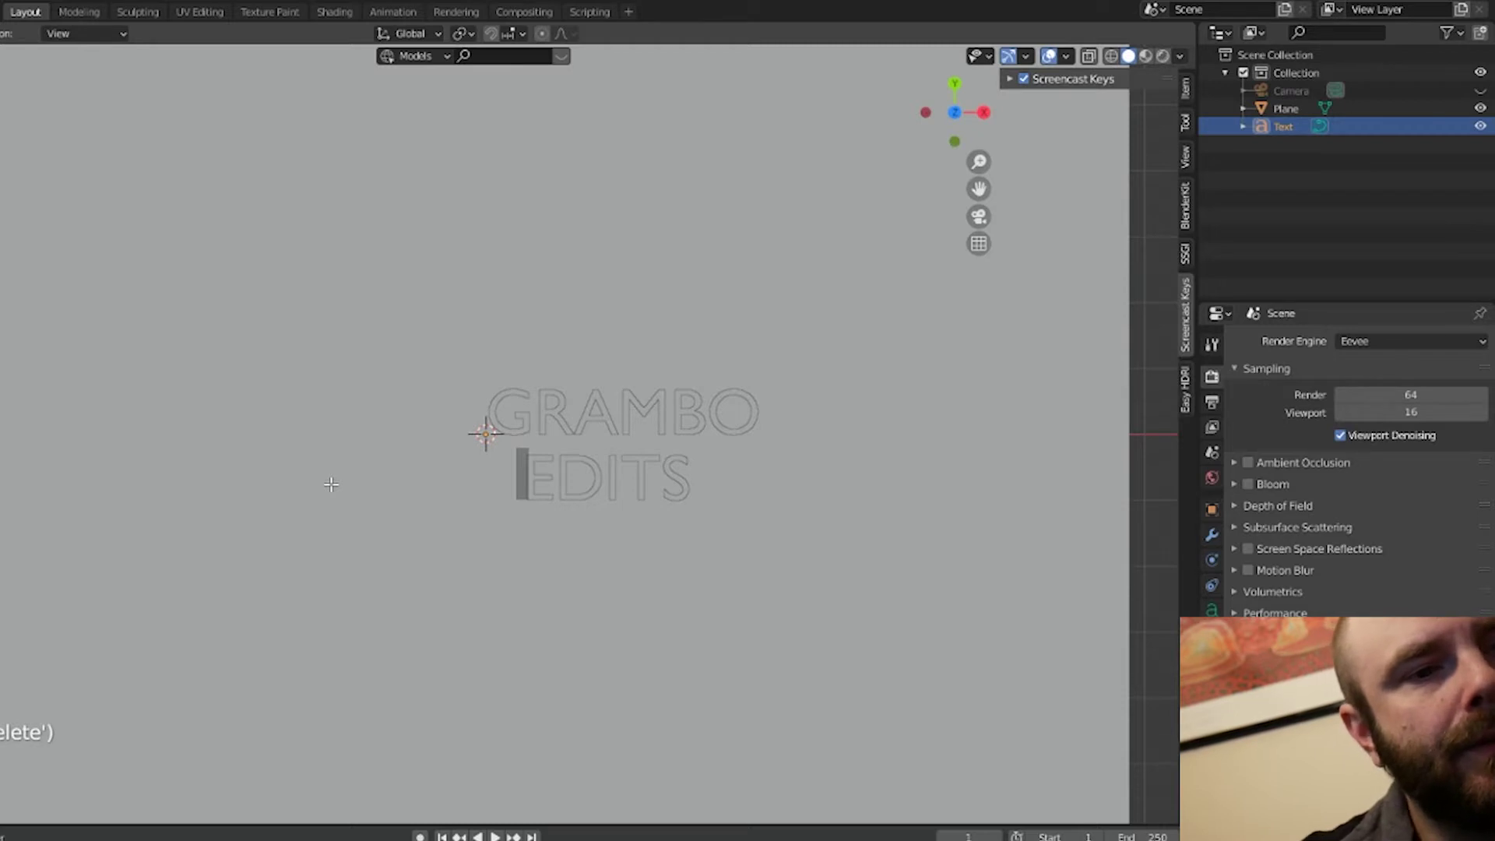
{"action": "key", "text": "Tab"}
{"action": "middle_click_drag", "start_coordinate": [708, 520], "coordinate": [634, 381]}
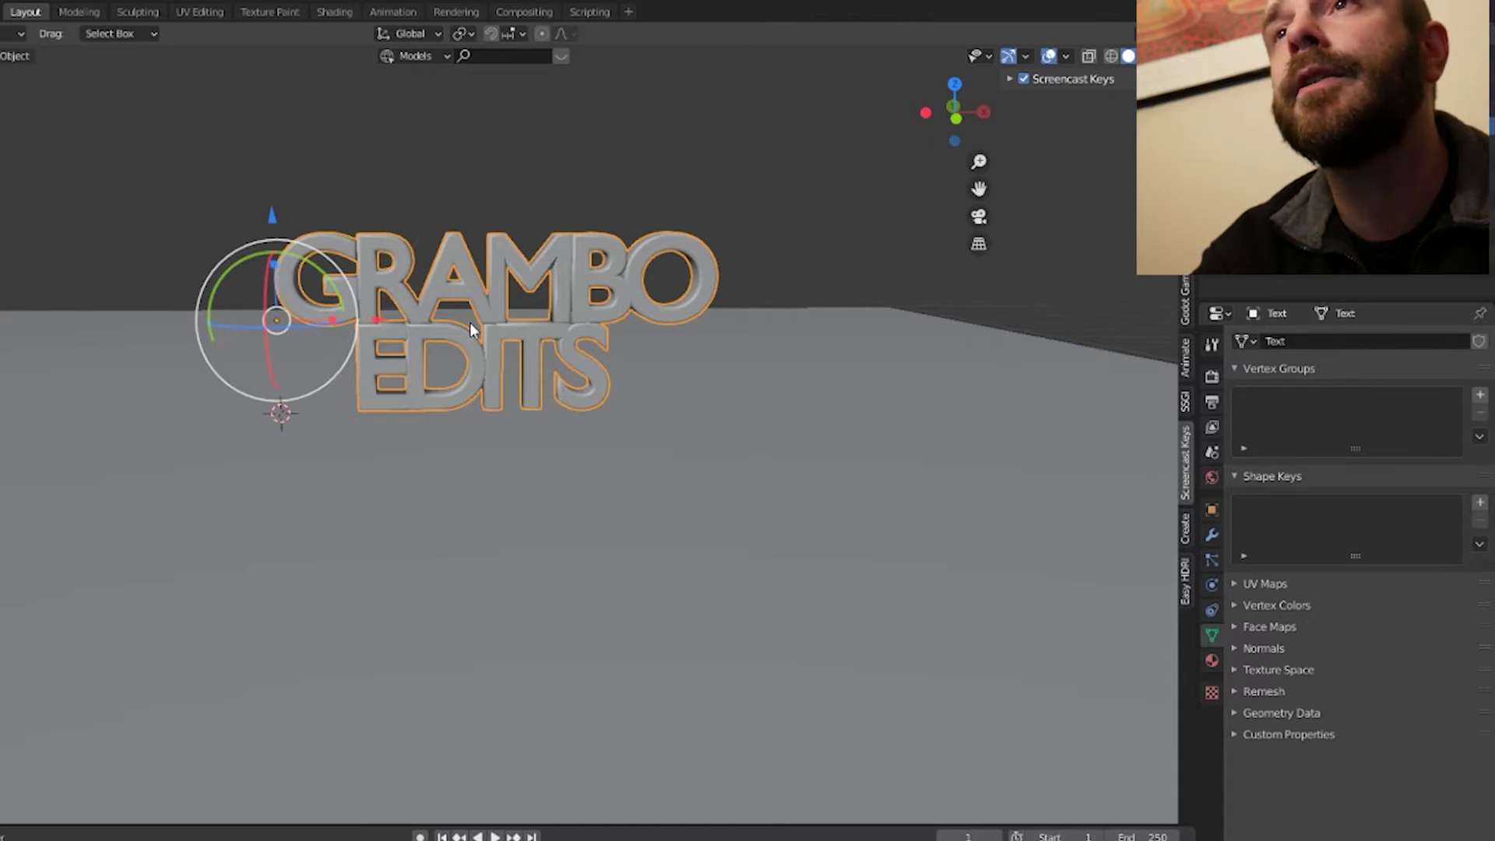
Add a Suzanne monkey head mesh and move it onto the plane
{"action": "key", "text": "shift+a"}
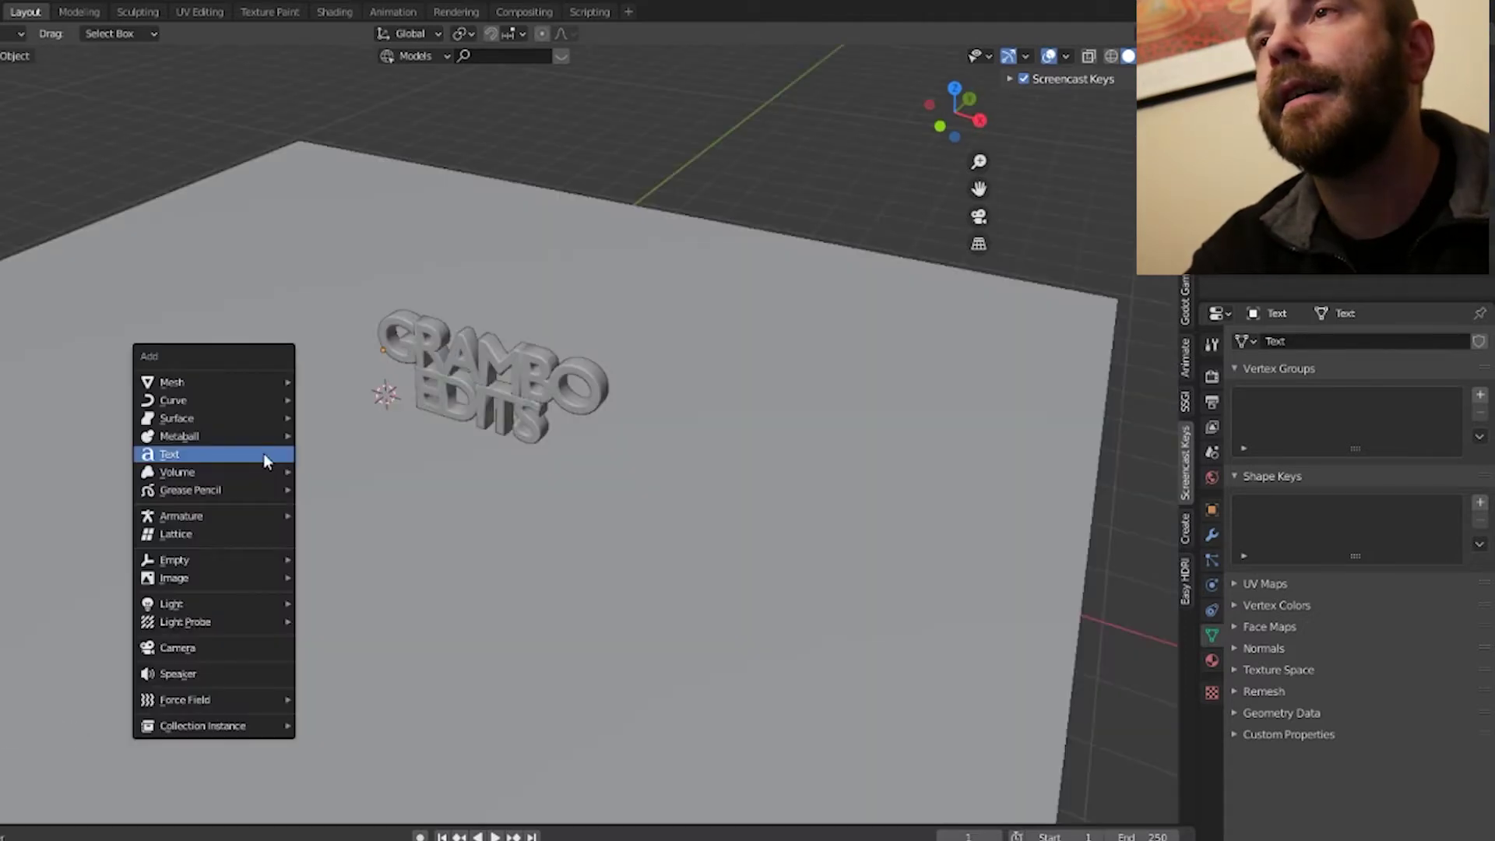
{"action": "mouse_move", "coordinate": [254, 381]}
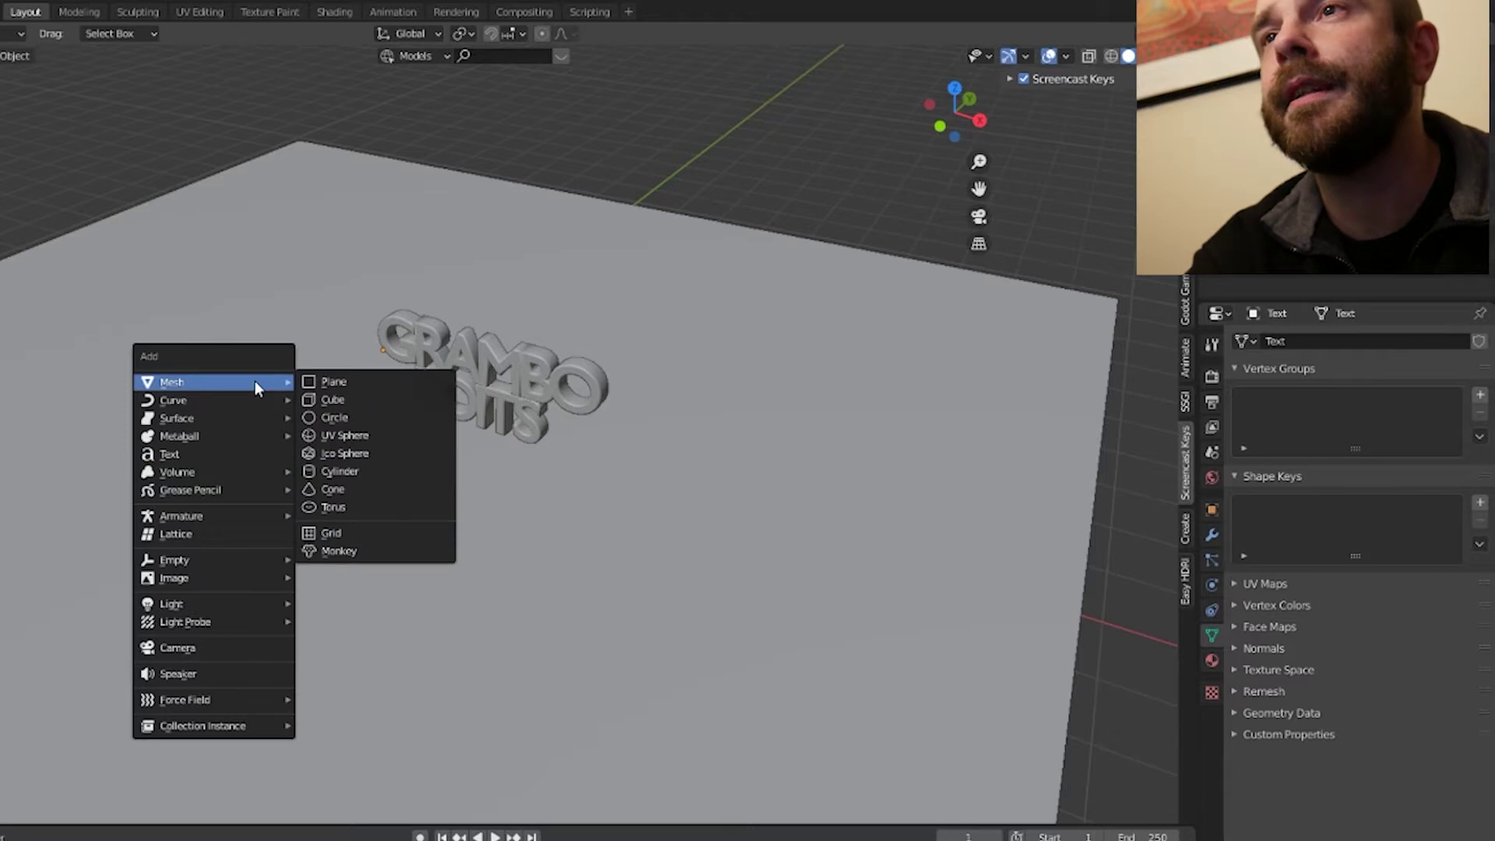
{"action": "left_click", "coordinate": [334, 555]}
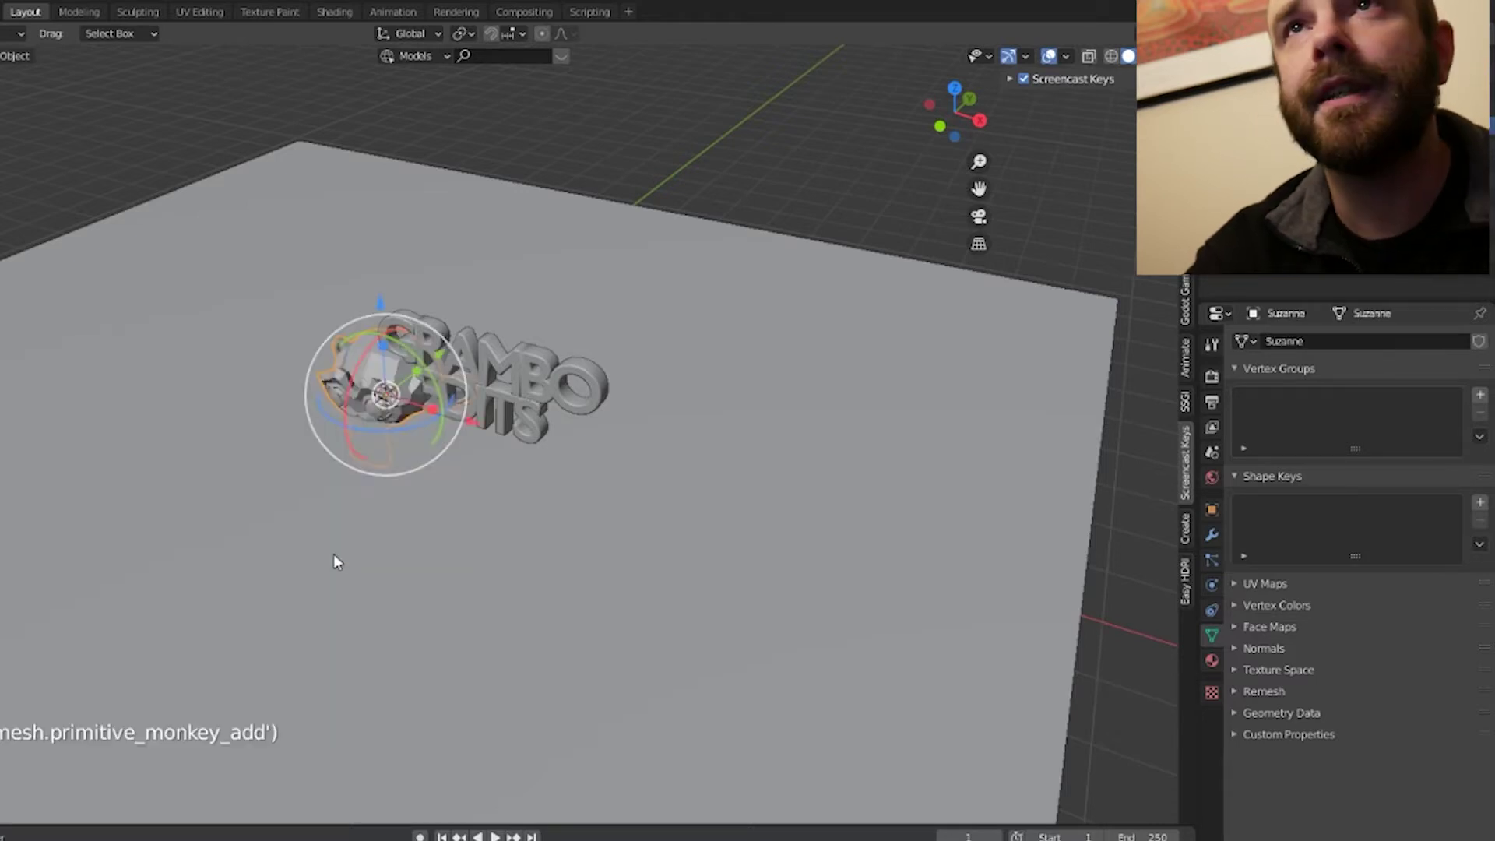
{"action": "key", "text": "g"}
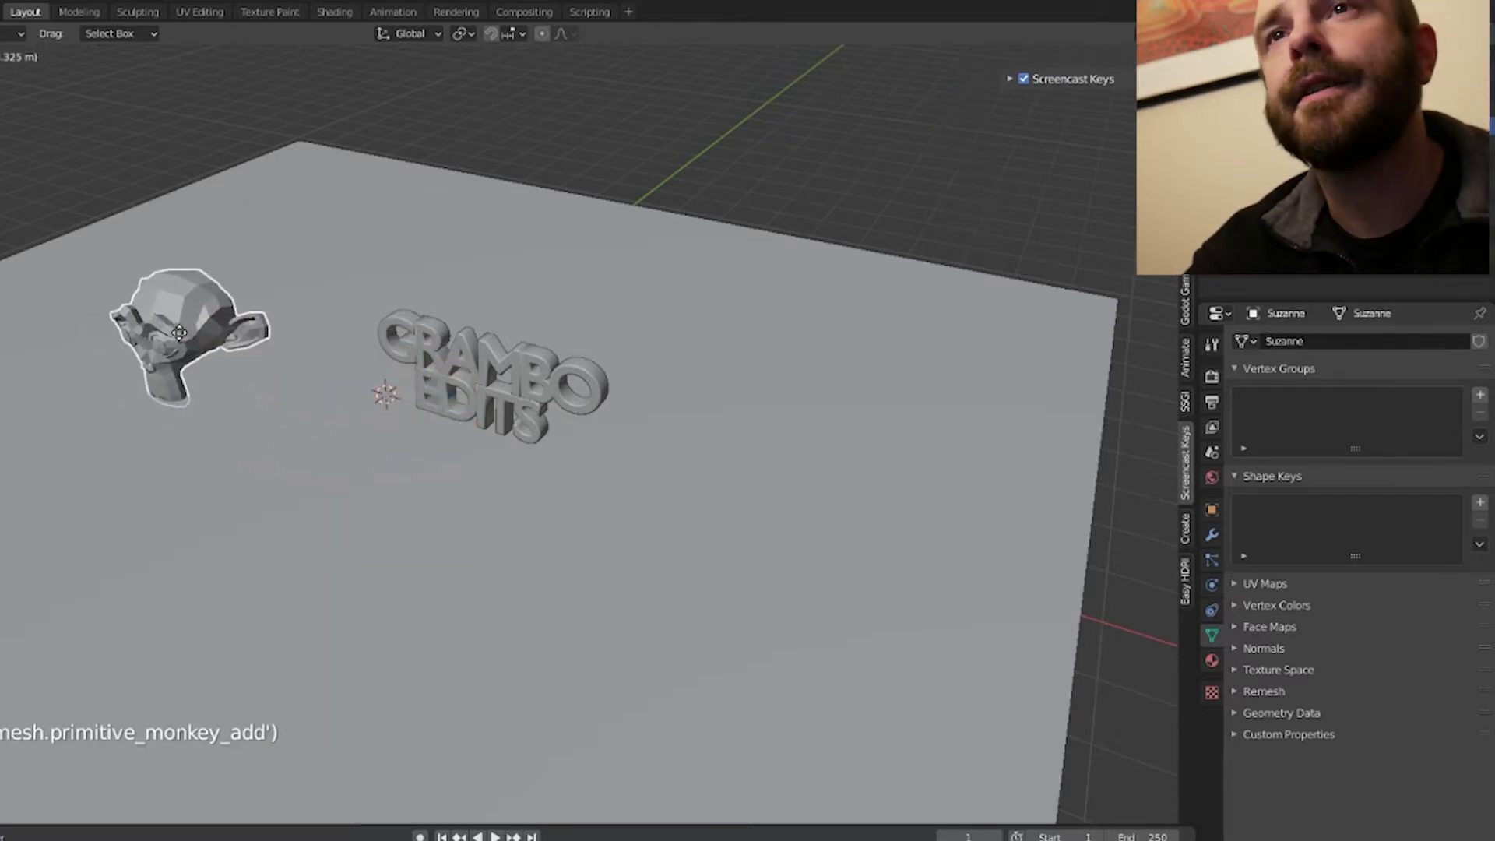
{"action": "left_click", "coordinate": [179, 333]}
{"action": "middle_click_drag", "start_coordinate": [182, 422], "coordinate": [225, 383]}
Lift Suzanne along Z in front of the text and rotate her
{"action": "key", "text": "g"}
{"action": "key", "text": "z"}
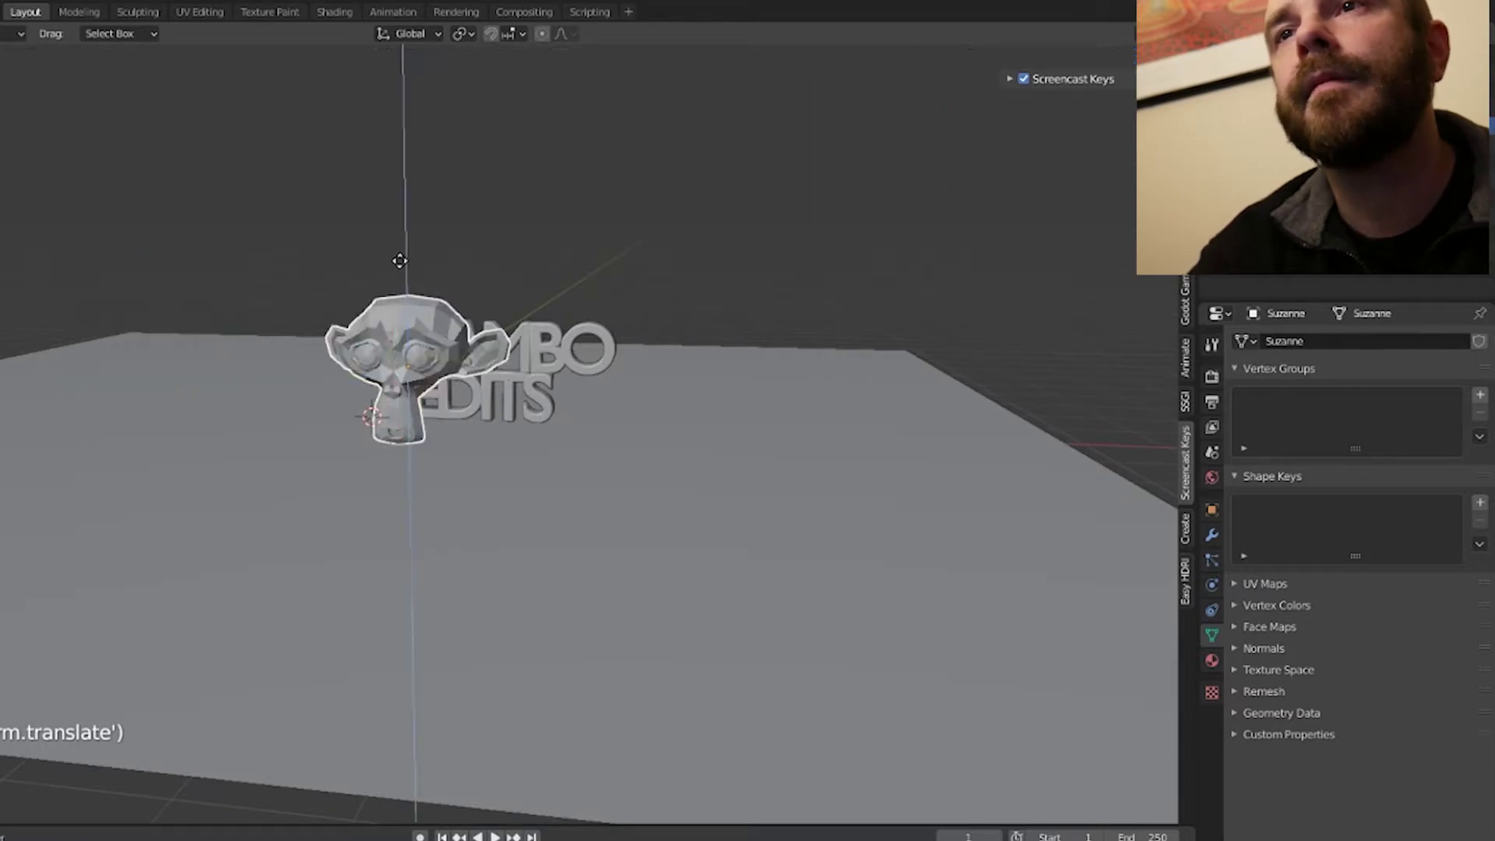
{"action": "left_click", "coordinate": [399, 260]}
{"action": "middle_click_drag", "start_coordinate": [400, 260], "coordinate": [454, 451]}
{"action": "key", "text": "r"}
{"action": "left_click", "coordinate": [438, 354]}
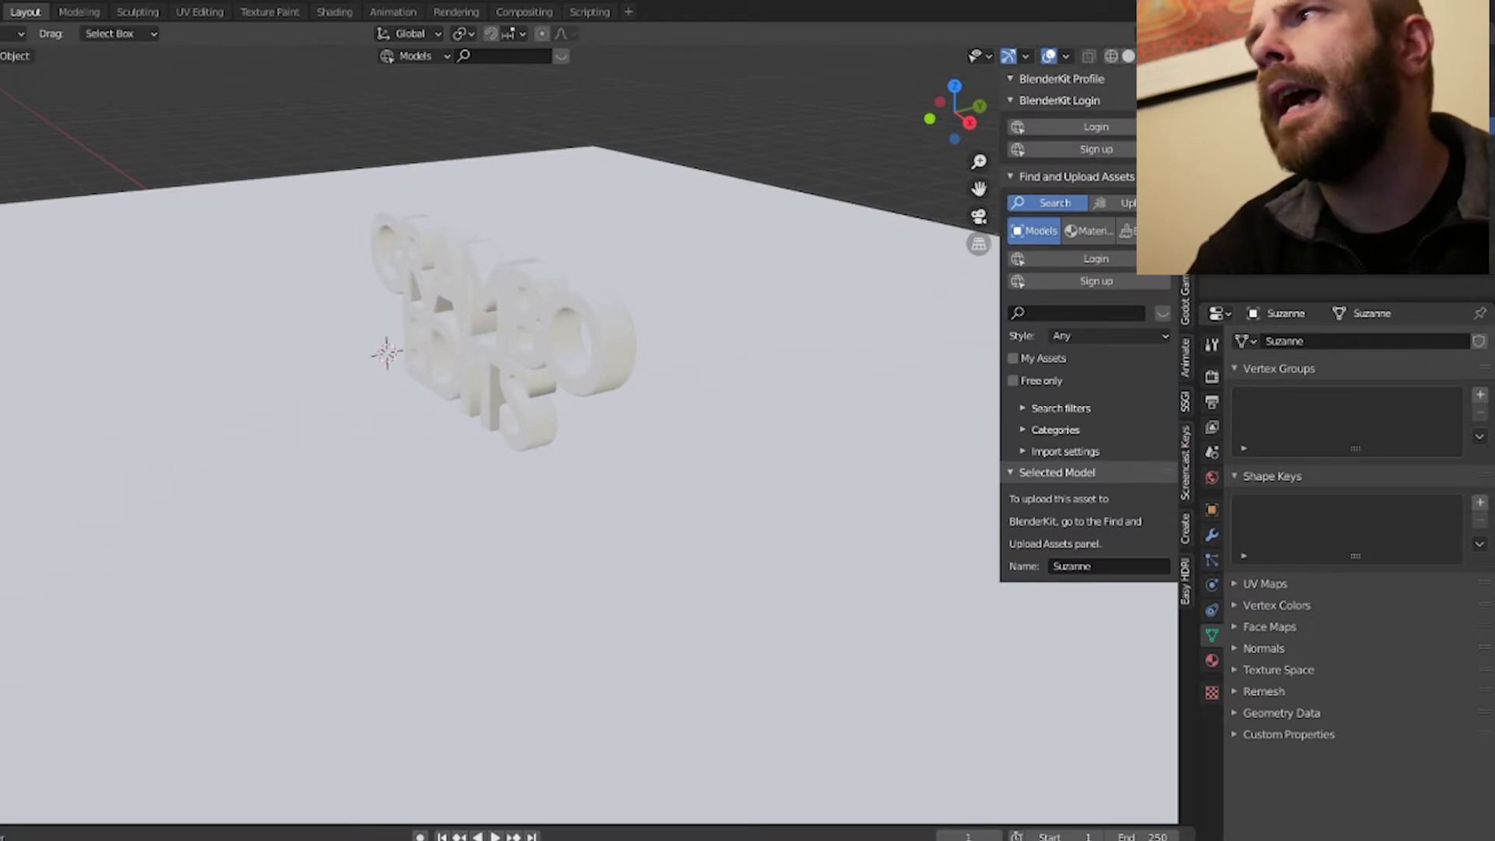
Search BlenderKit materials for 'metal' and apply a diamond-plate metal to the GRAMBO EDITS text
{"action": "left_click", "coordinate": [562, 78]}
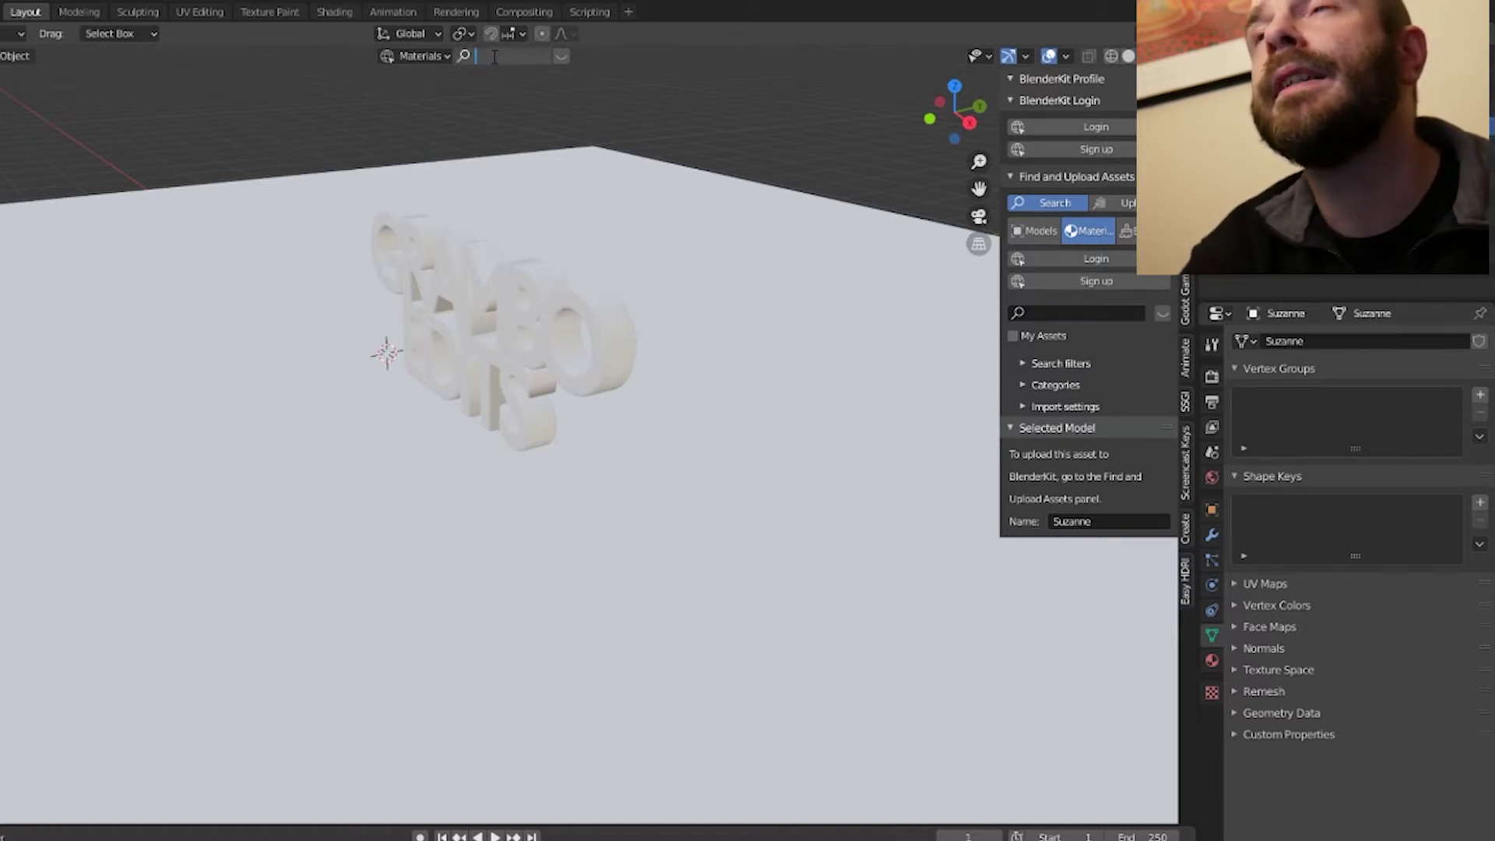
{"action": "type", "text": "metal"}
{"action": "key", "text": "Return"}
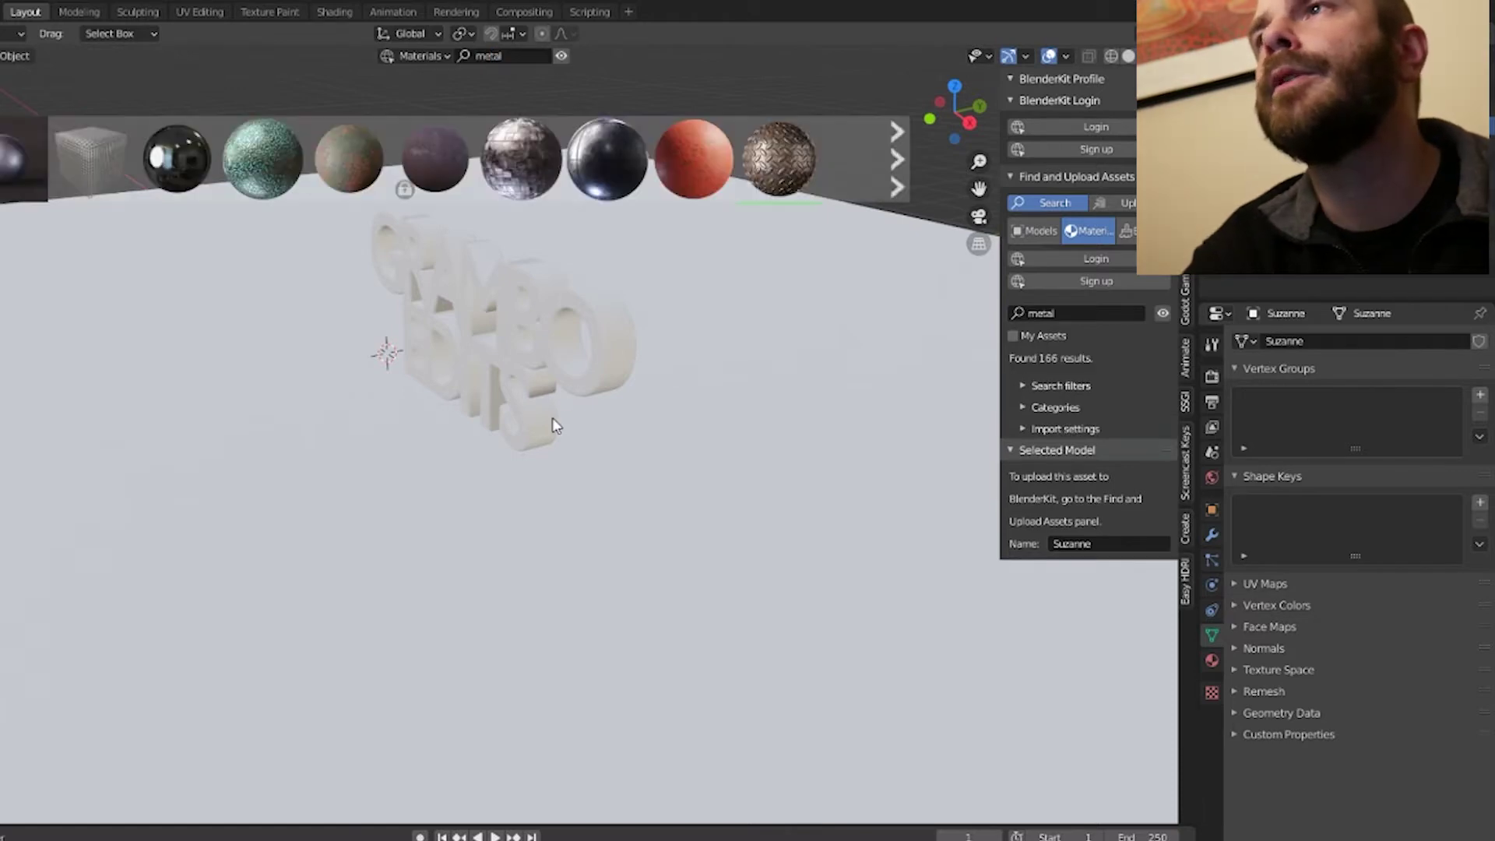
{"action": "middle_click_drag", "start_coordinate": [502, 402], "coordinate": [451, 471], "text": "shift"}
{"action": "scroll", "coordinate": [668, 357], "scroll_direction": "up", "scroll_amount": 4}
{"action": "scroll", "coordinate": [668, 363], "scroll_direction": "down", "scroll_amount": 4}
{"action": "middle_click_drag", "start_coordinate": [596, 498], "coordinate": [760, 433]}
{"action": "scroll", "coordinate": [760, 433], "scroll_direction": "up", "scroll_amount": 3}
{"action": "middle_click_drag", "start_coordinate": [697, 491], "coordinate": [592, 233]}
{"action": "left_click", "coordinate": [488, 56]}
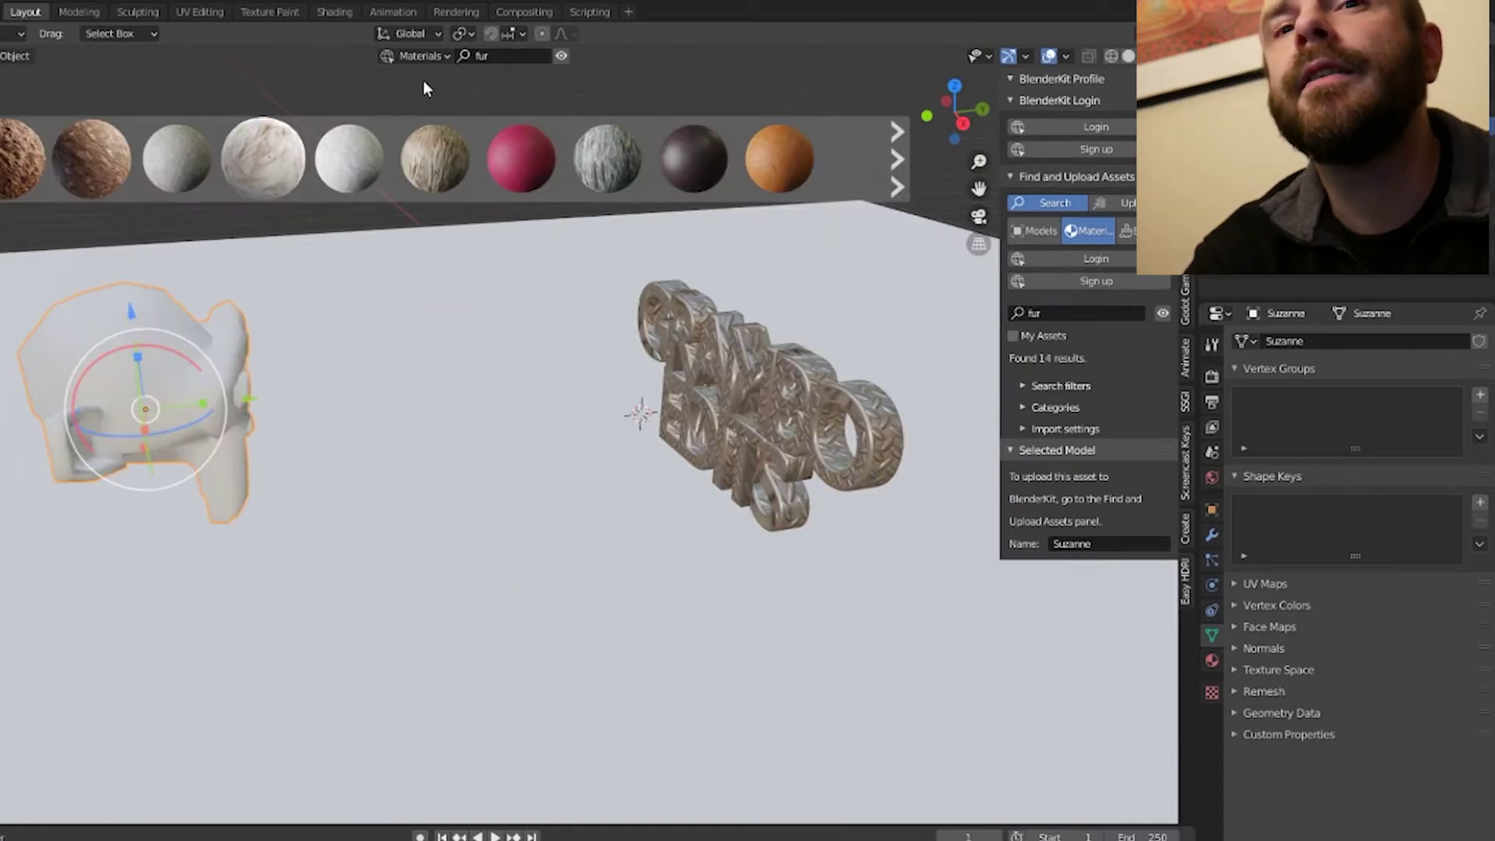
Apply Long animal fur to Suzanne and select her eye faces in Edit Mode
{"action": "mouse_move", "coordinate": [25, 138]}
{"action": "left_click_drag", "start_coordinate": [263, 160], "coordinate": [202, 337]}
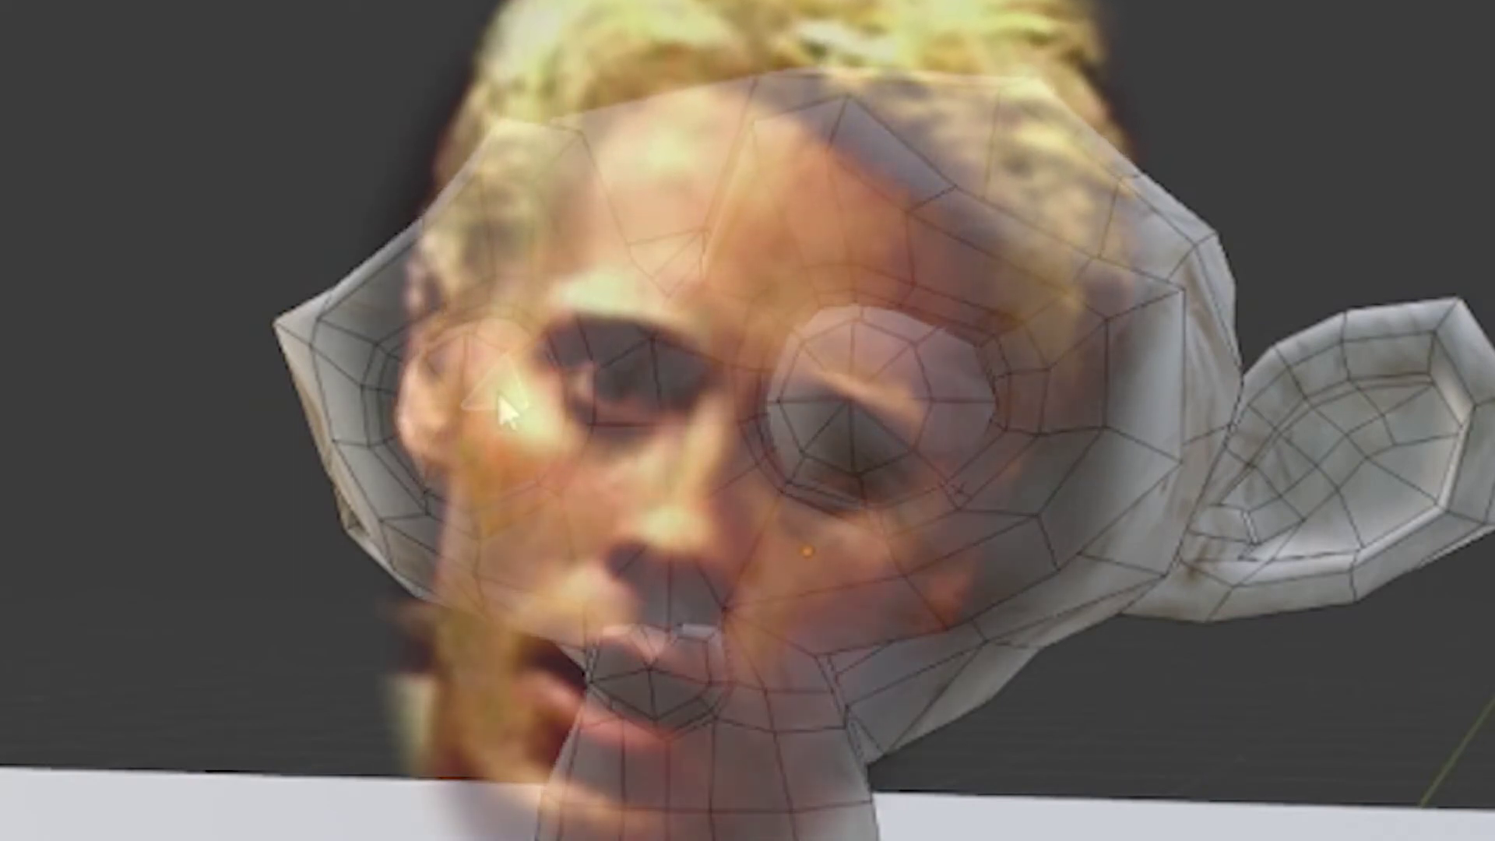
{"action": "key", "text": "x"}
{"action": "key", "text": "Escape"}
{"action": "key", "text": "l"}
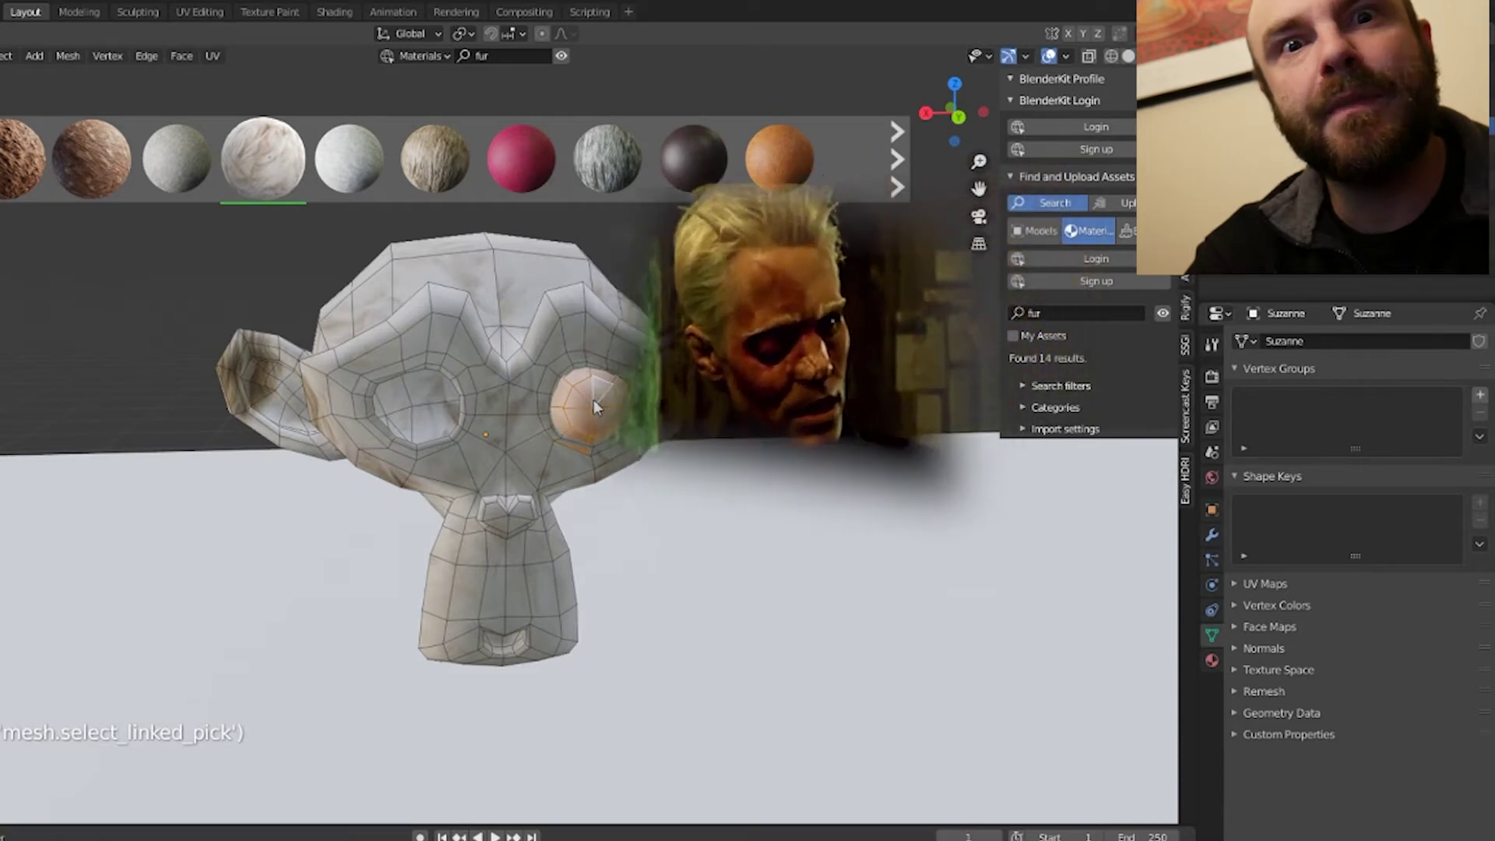
{"action": "key", "text": "x"}
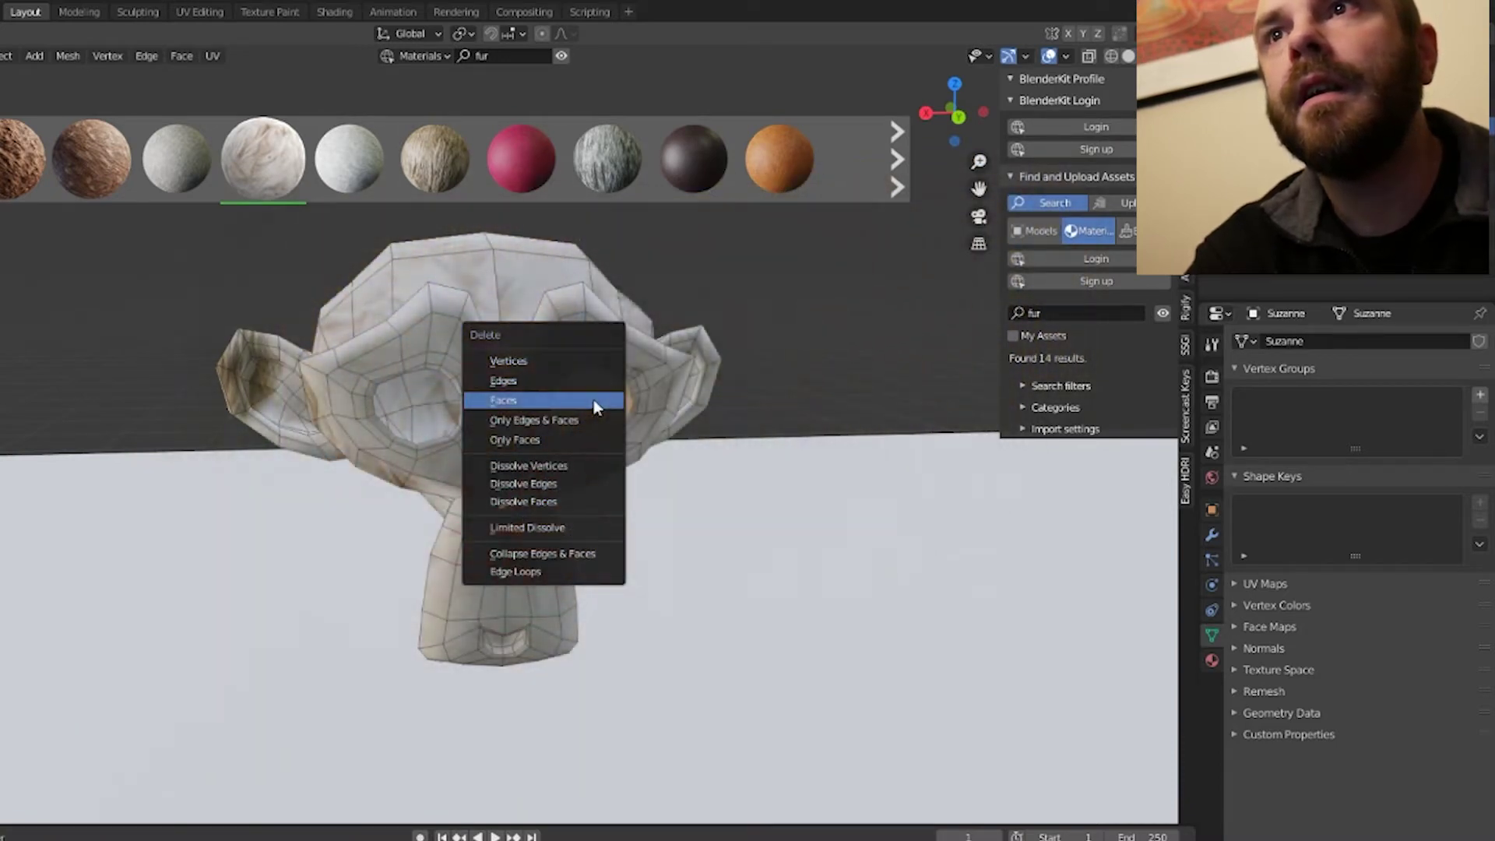
{"action": "left_click", "coordinate": [596, 405]}
{"action": "middle_click_drag", "start_coordinate": [571, 434], "coordinate": [508, 423]}
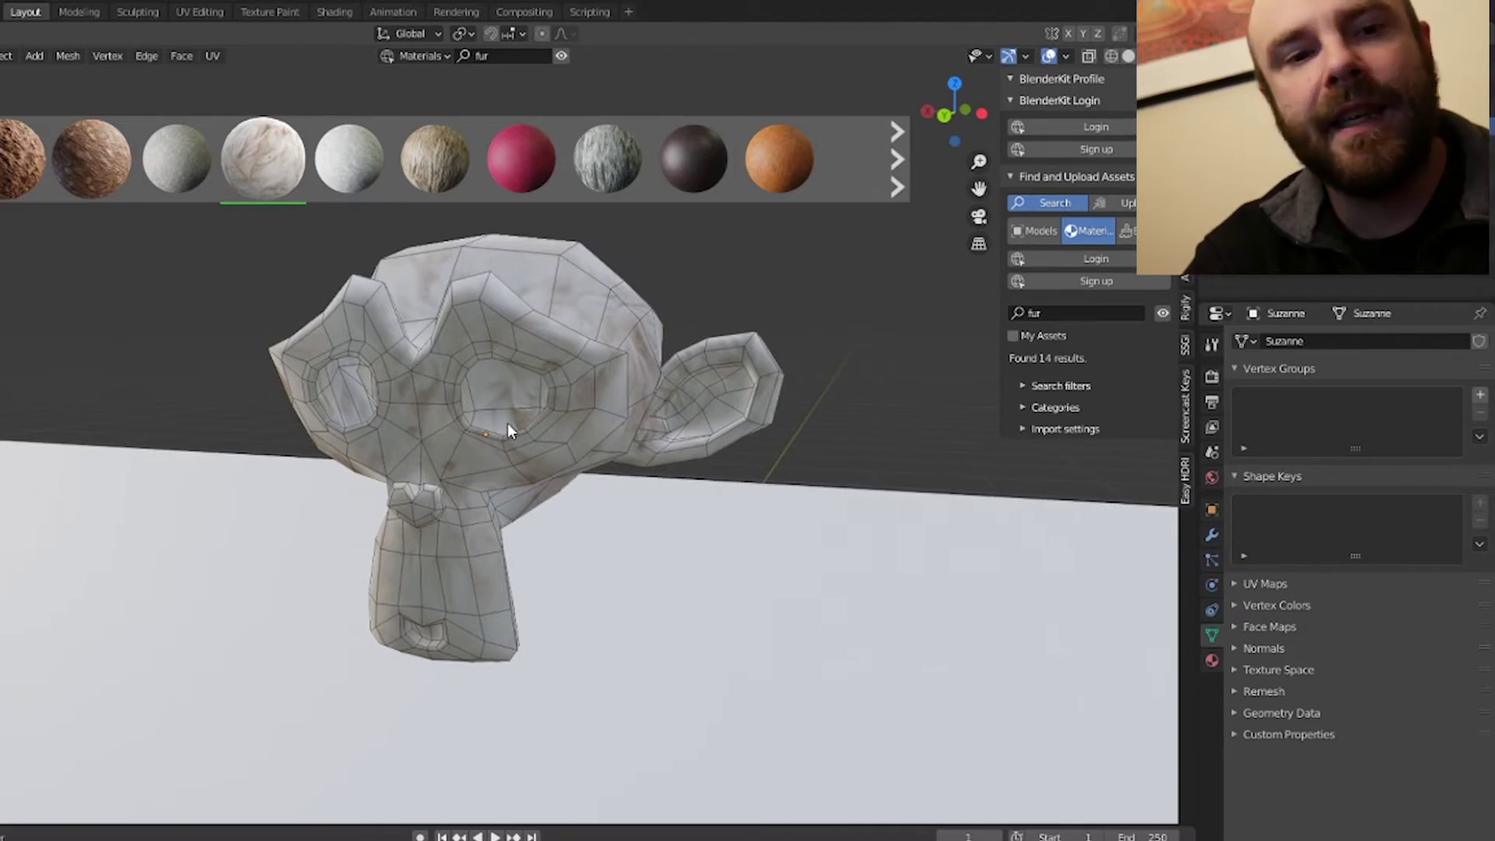
{"action": "middle_click_drag", "start_coordinate": [517, 428], "coordinate": [534, 425]}
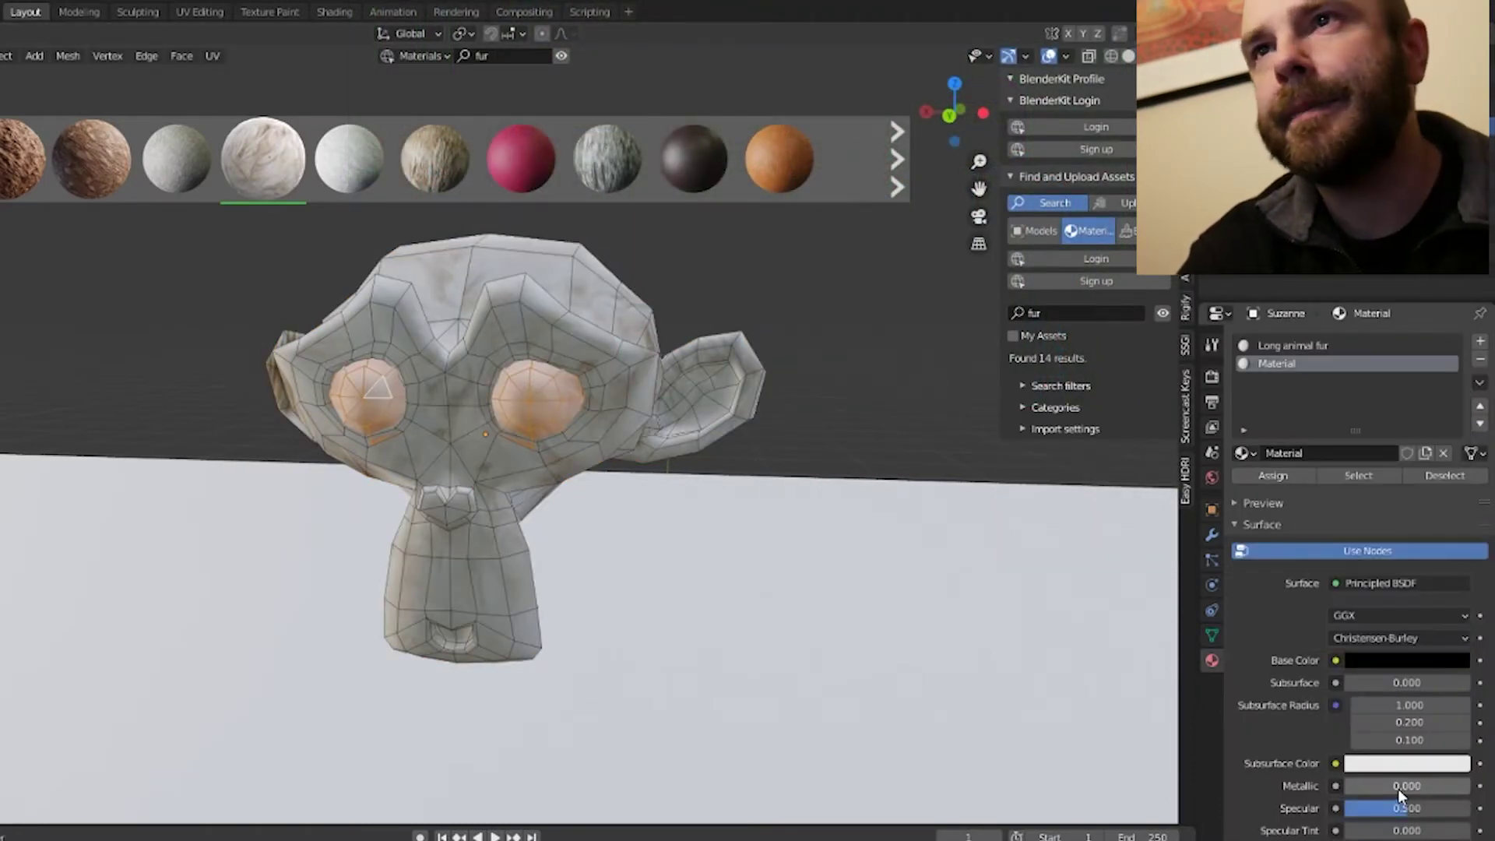
Assign the eyes a new material with Metallic 0.404, then return to Object Mode
{"action": "left_click_drag", "start_coordinate": [1398, 788], "coordinate": [1405, 786]}
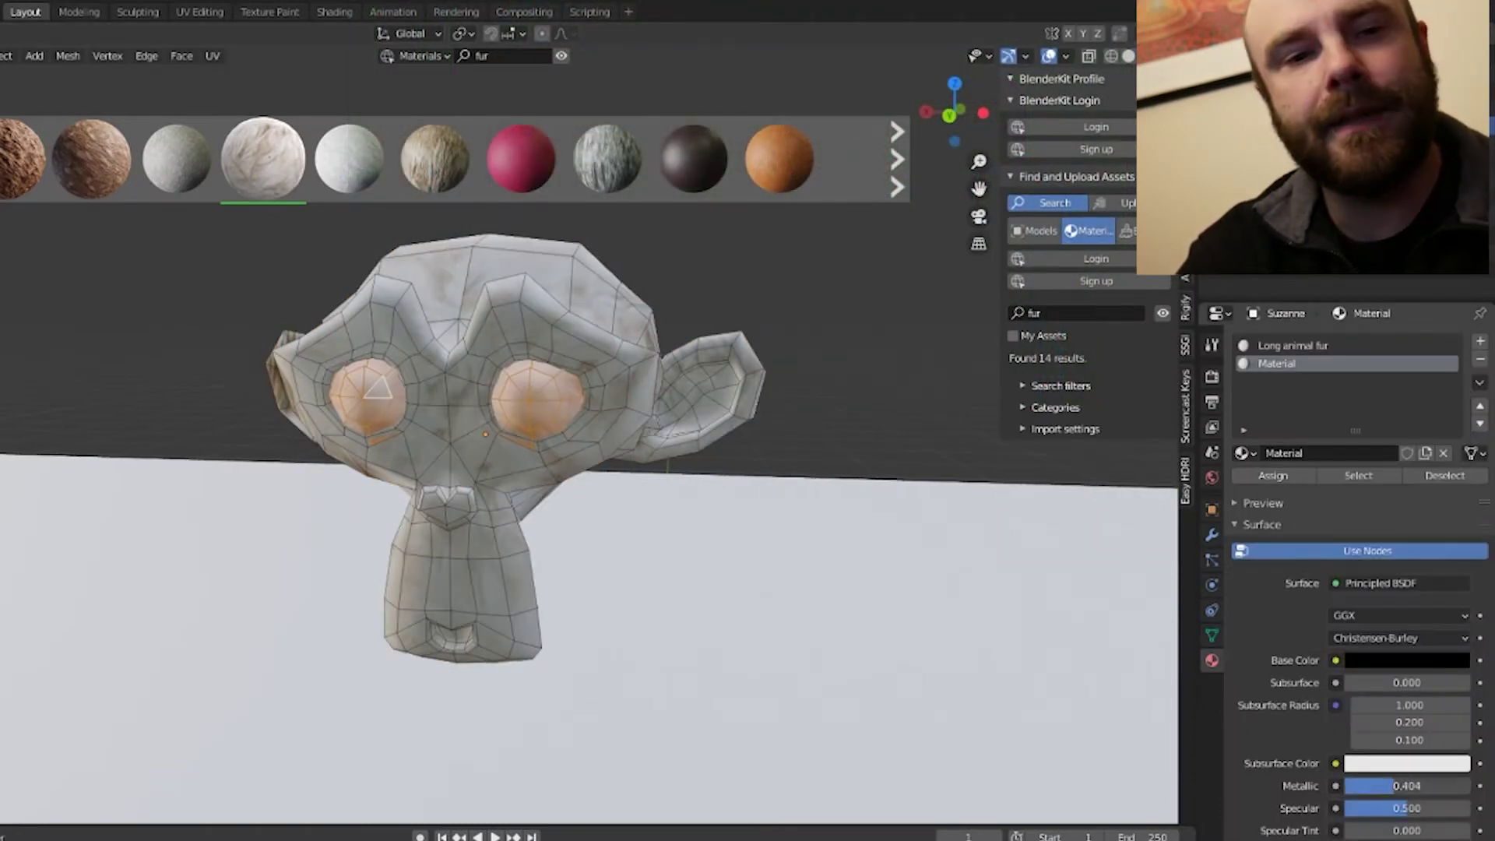
{"action": "left_click", "coordinate": [1277, 479]}
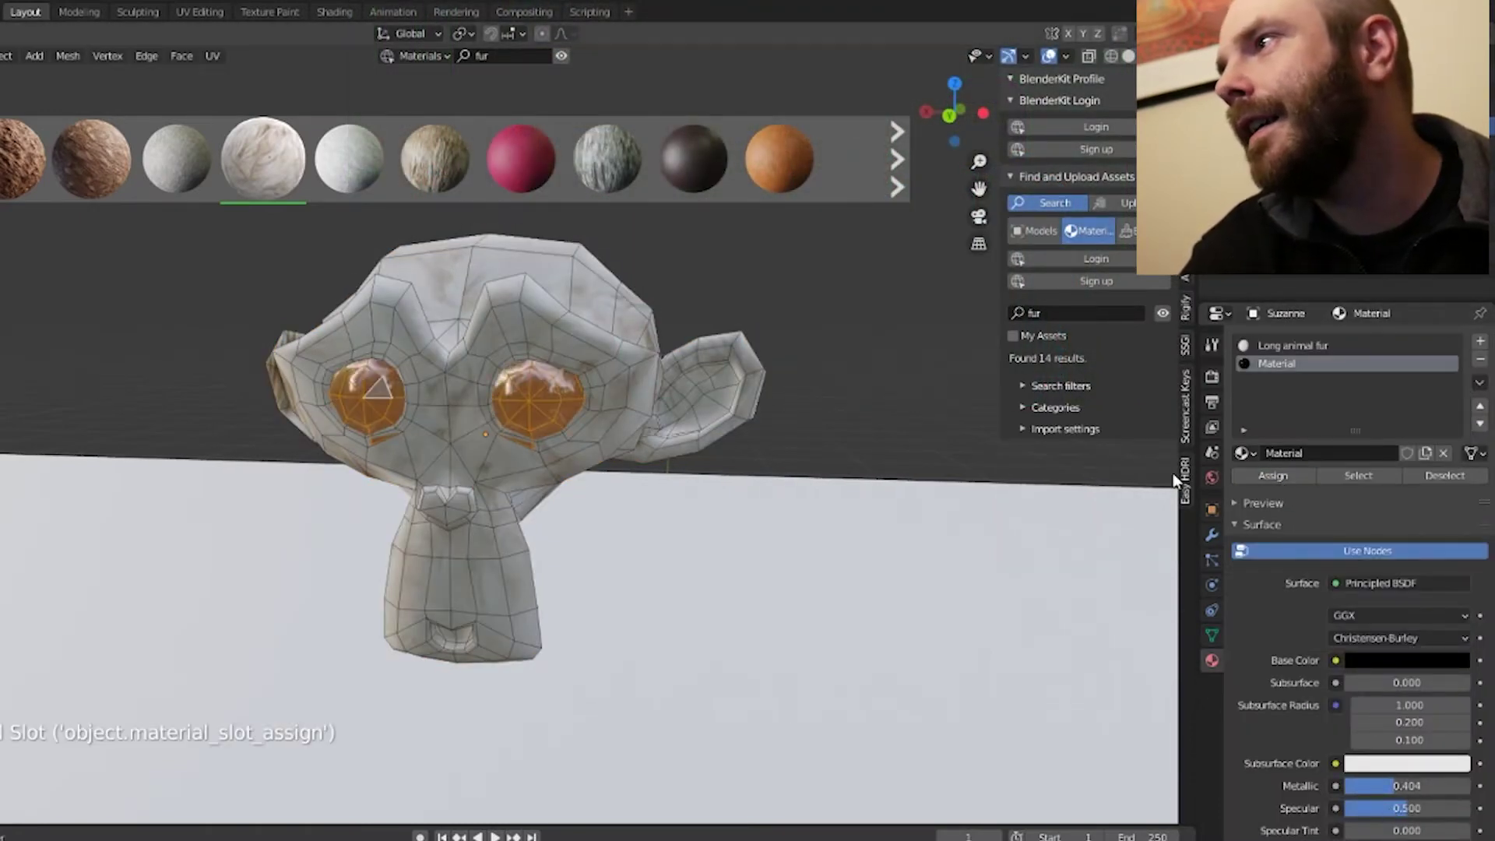
{"action": "left_click", "coordinate": [439, 507]}
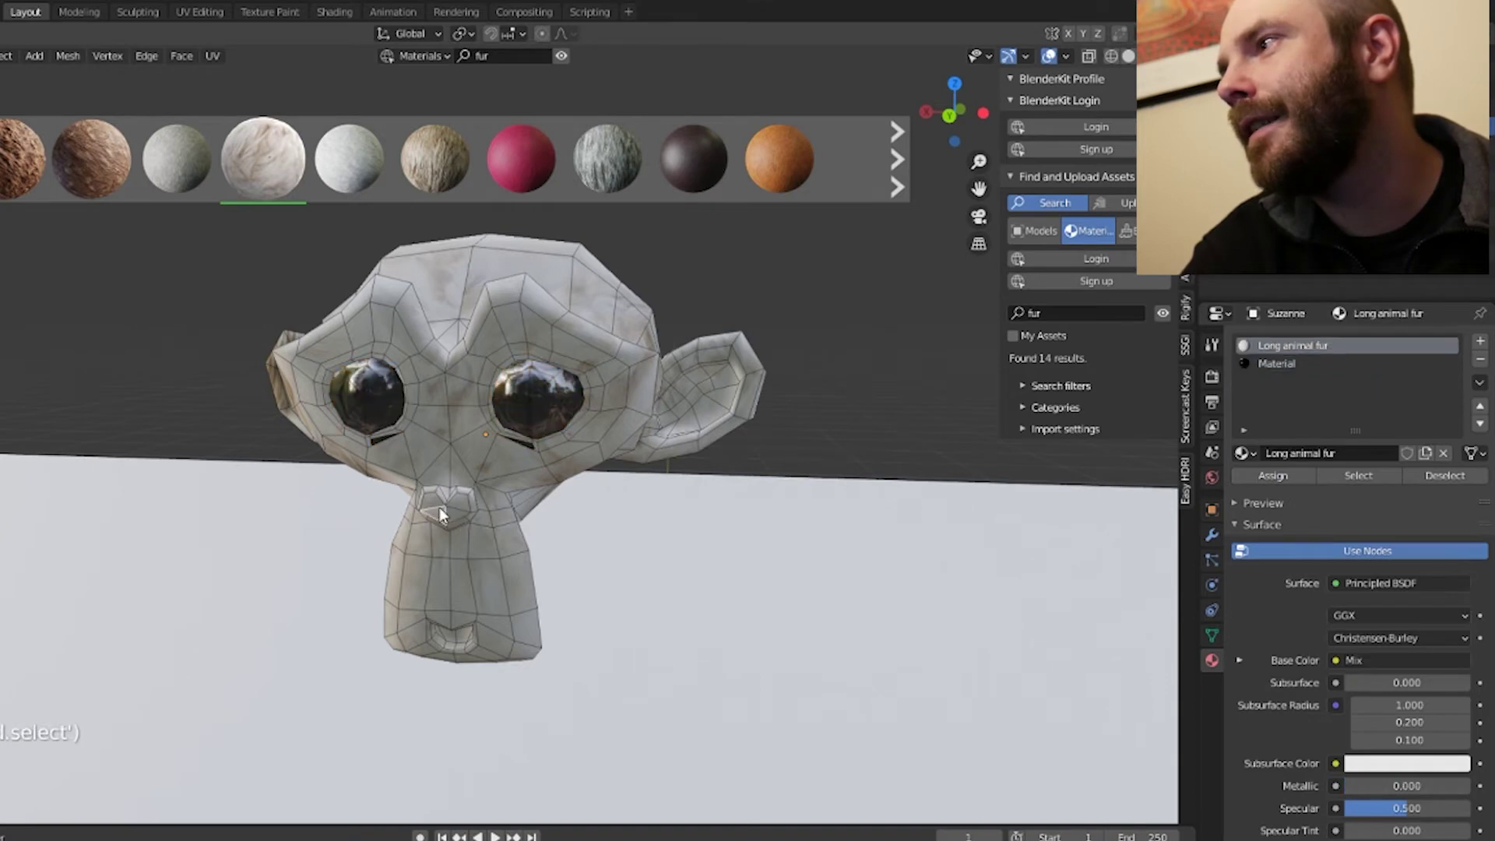
{"action": "key", "text": "Tab"}
{"action": "middle_click_drag", "start_coordinate": [454, 537], "coordinate": [413, 409]}
Drop Red Fur onto the ground plane and set the World colour to Environment Texture
{"action": "mouse_move", "coordinate": [515, 165]}
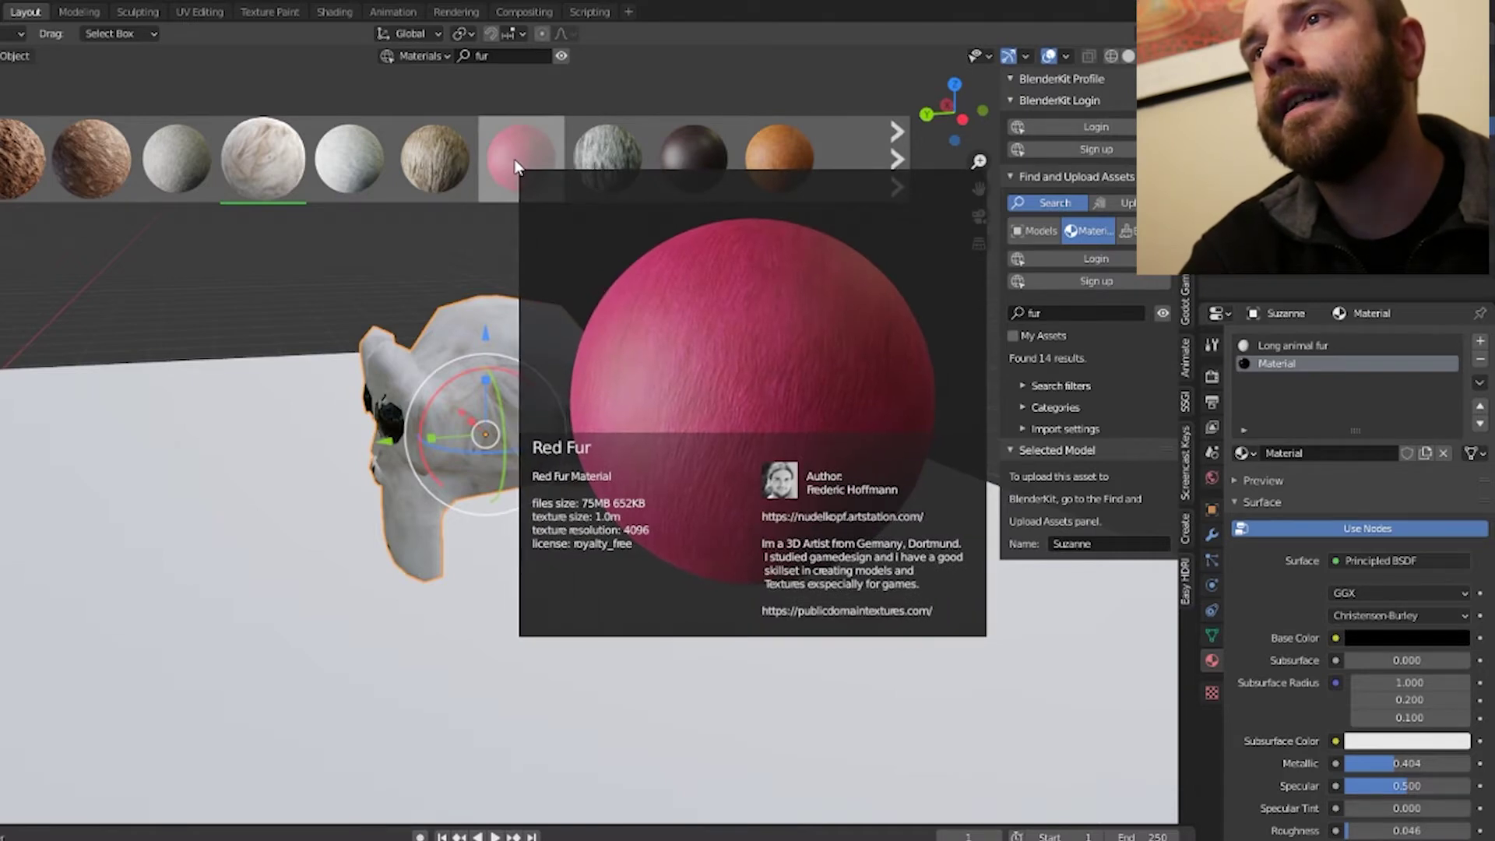
{"action": "left_click_drag", "start_coordinate": [520, 155], "coordinate": [175, 590]}
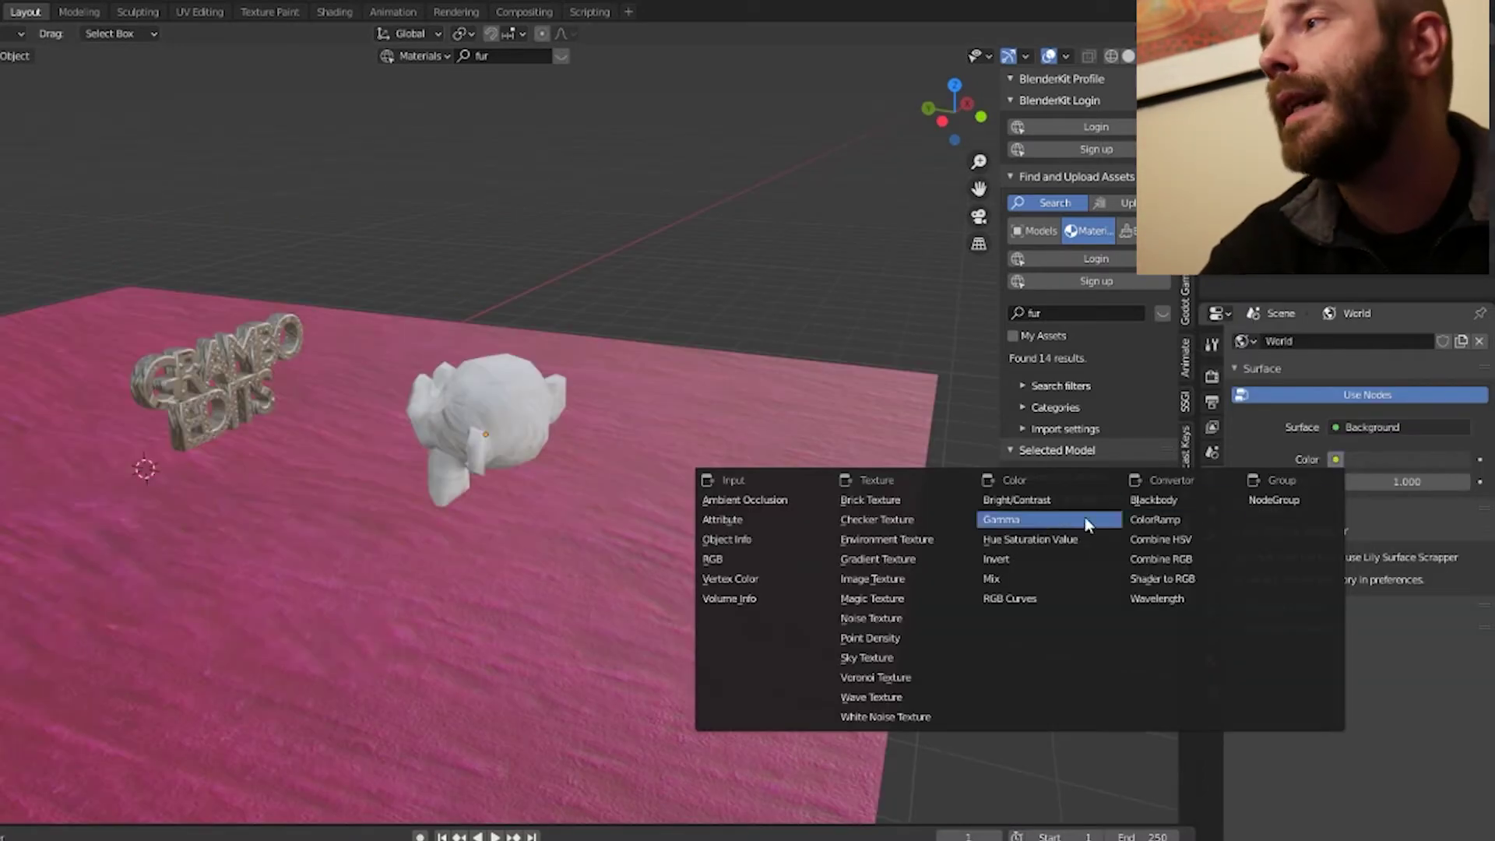
{"action": "left_click", "coordinate": [937, 539]}
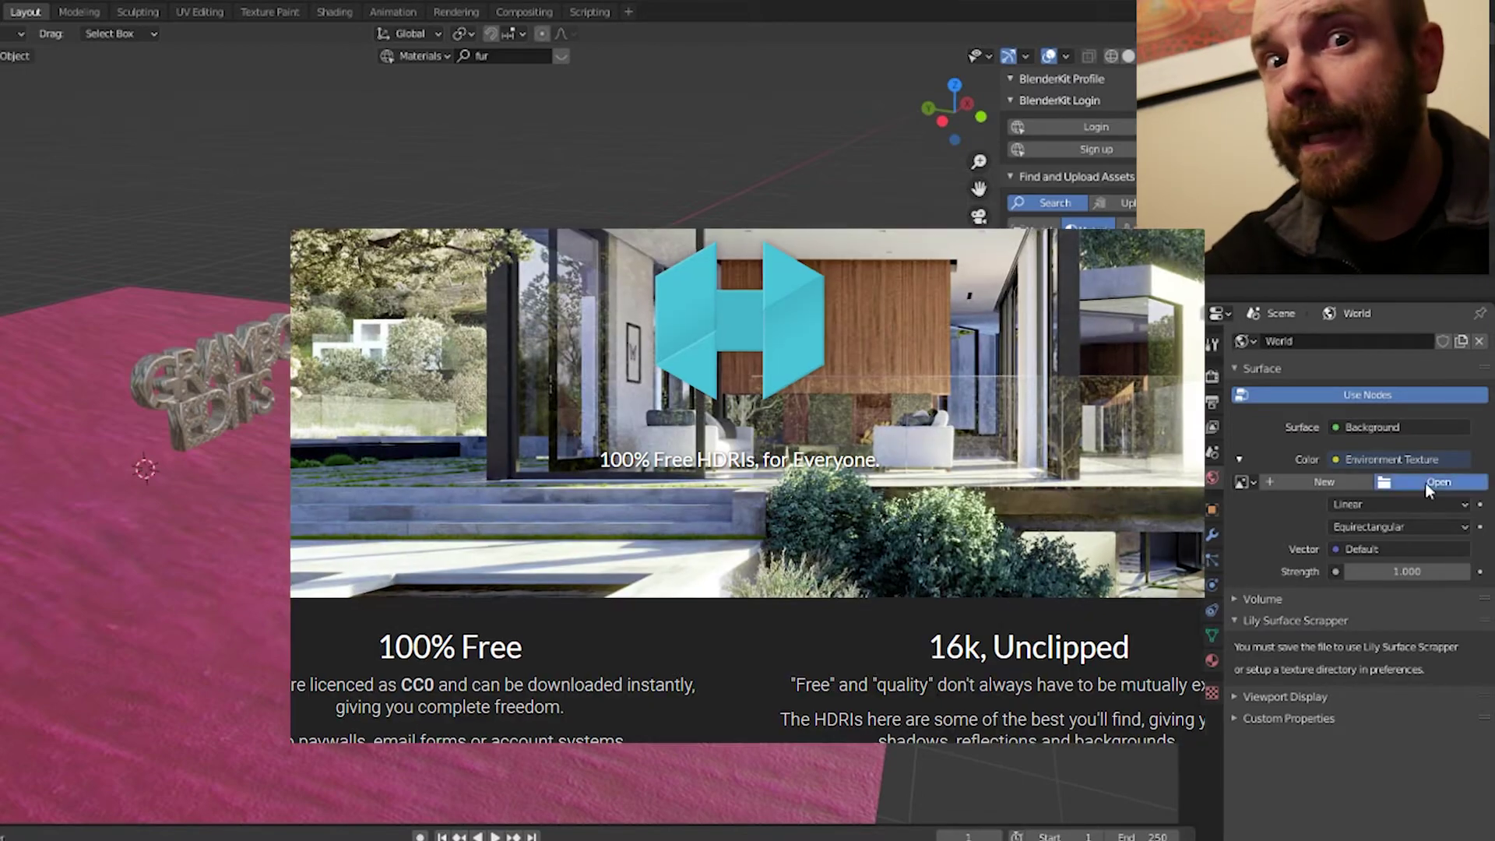
Load winter_evening_4k.hdr from Pictures as the world environment texture
{"action": "left_click", "coordinate": [1423, 484]}
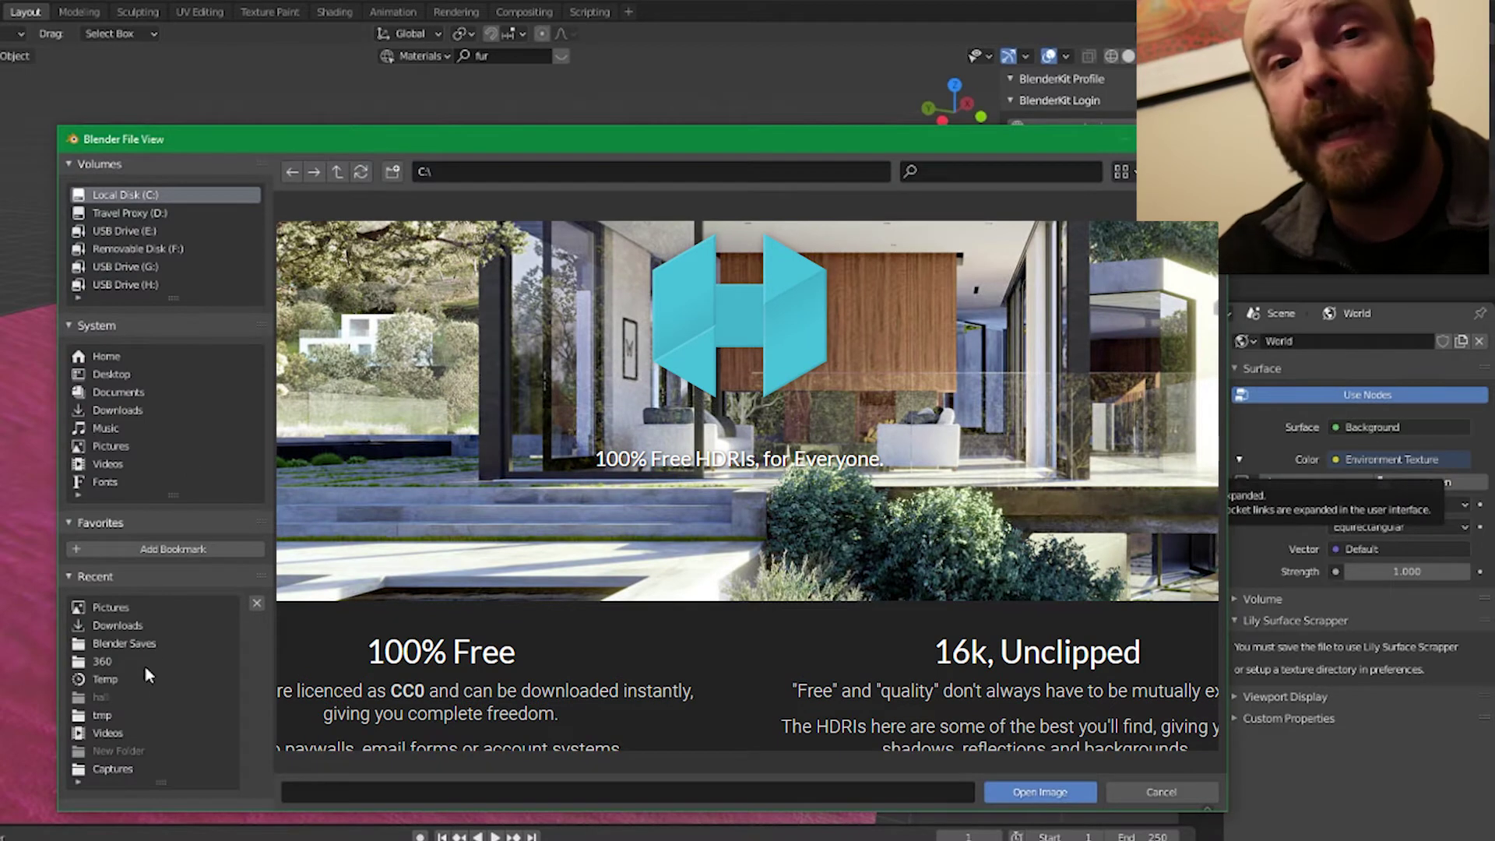
{"action": "left_click", "coordinate": [109, 445]}
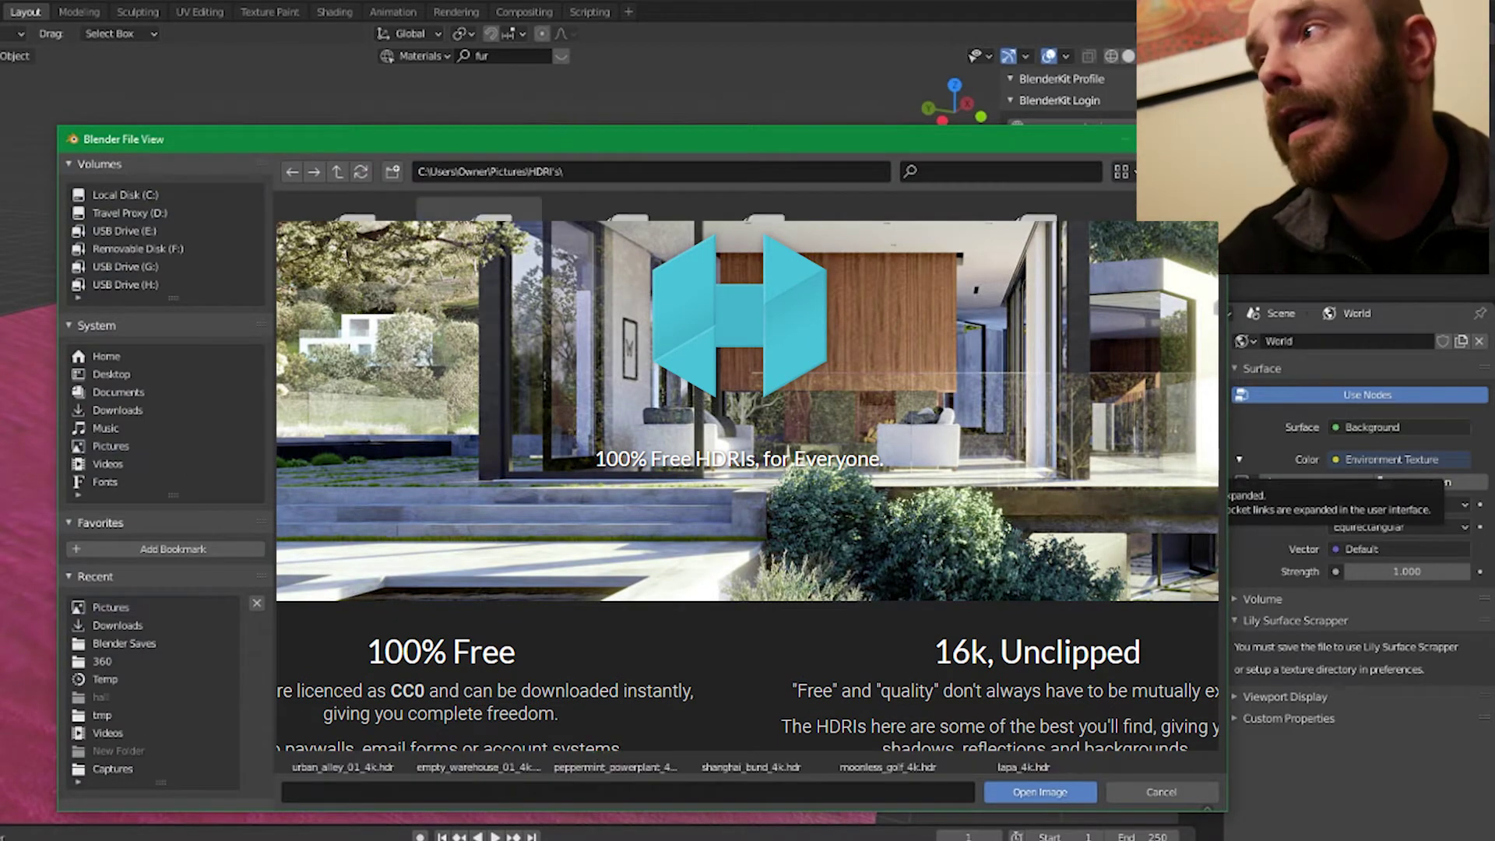
{"action": "double_click", "coordinate": [321, 492]}
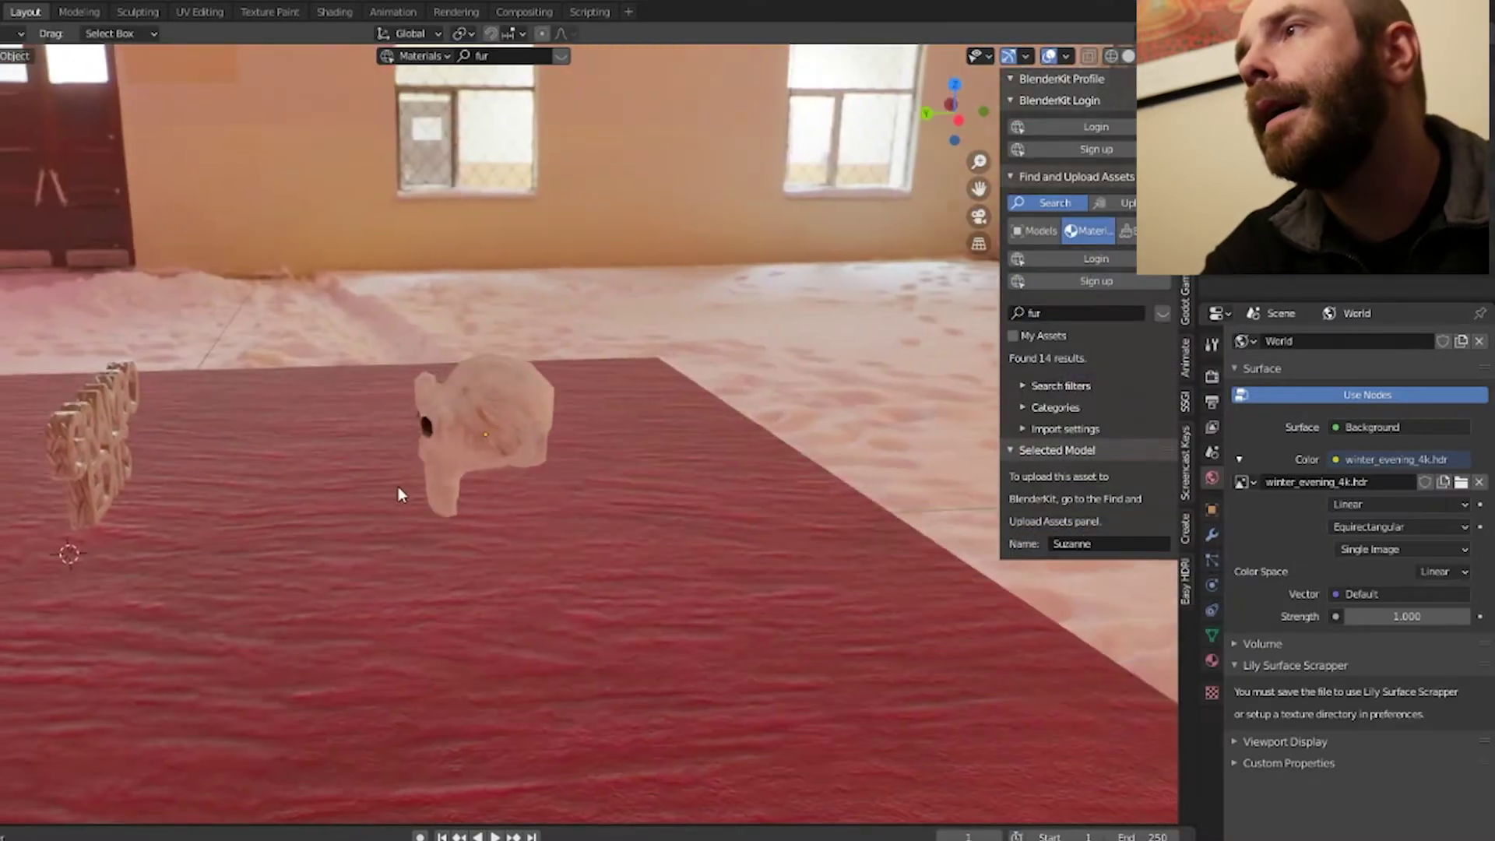
{"action": "middle_click_drag", "start_coordinate": [395, 486], "coordinate": [231, 470]}
{"action": "scroll", "coordinate": [231, 470], "scroll_direction": "up", "scroll_amount": 5}
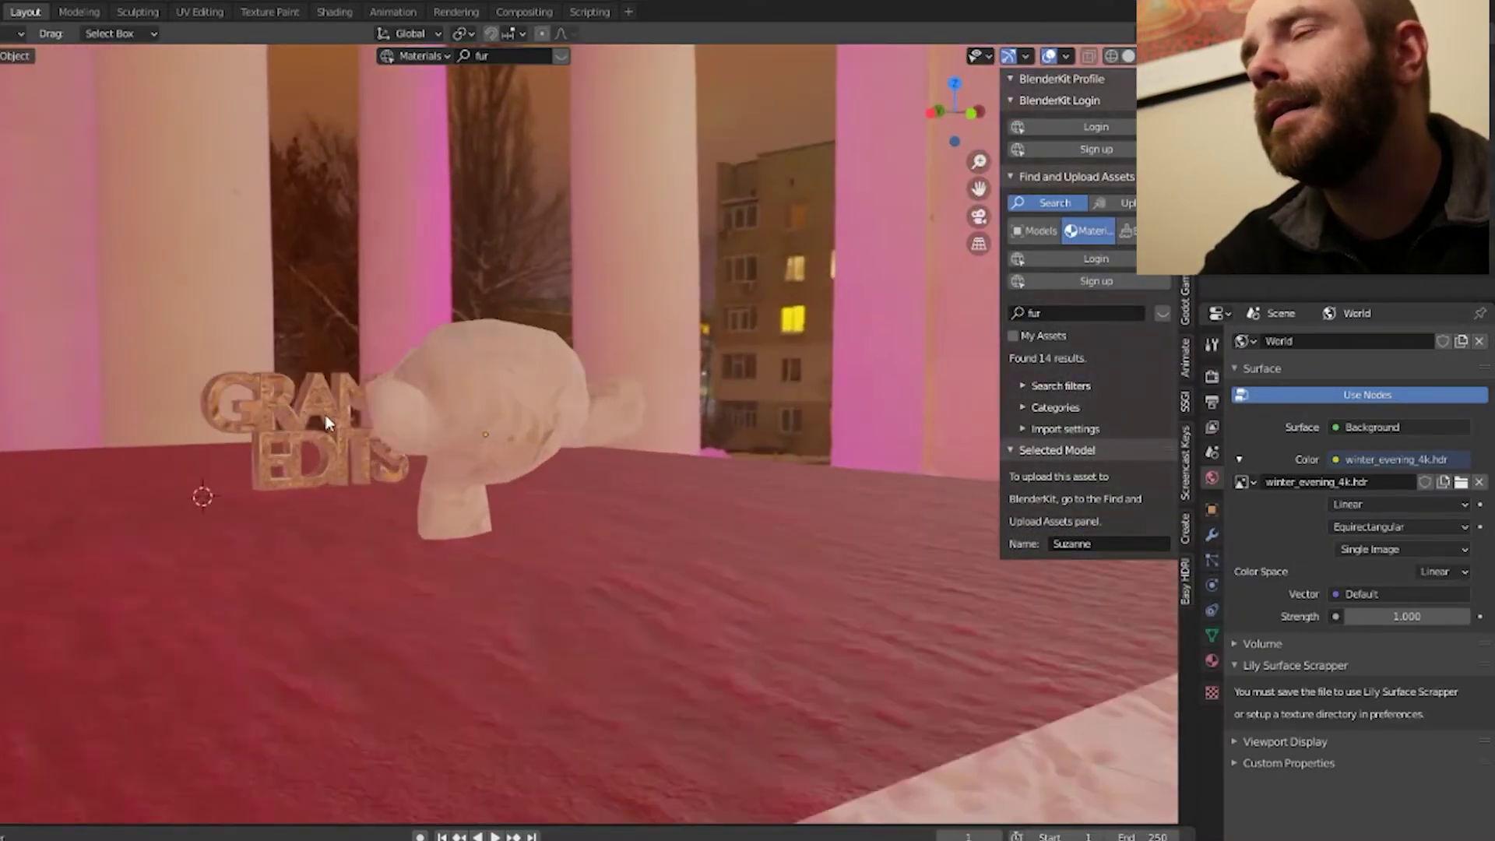
{"action": "middle_click_drag", "start_coordinate": [326, 414], "coordinate": [305, 504]}
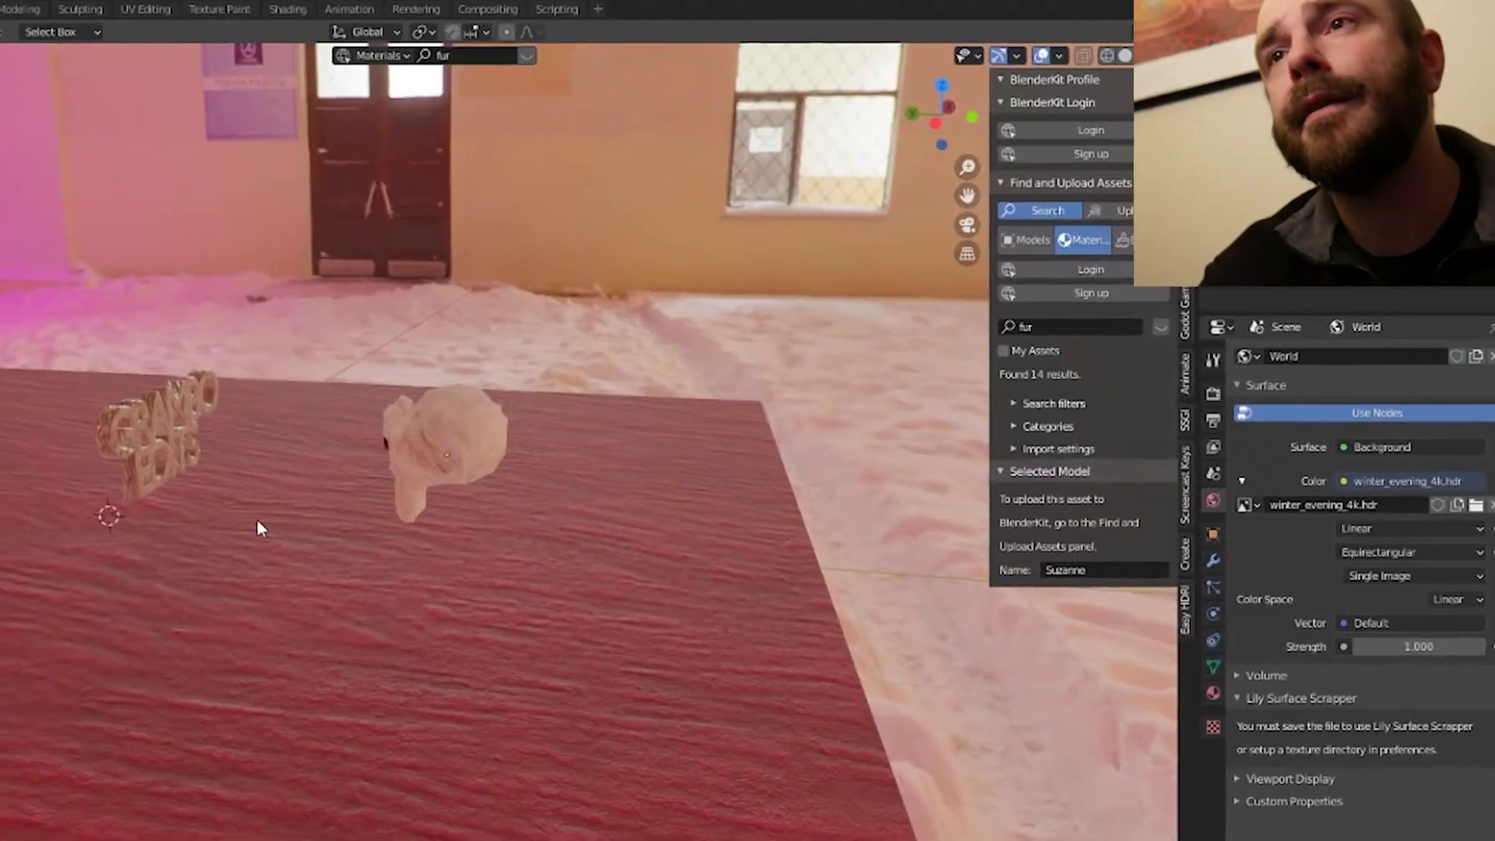
{"action": "middle_click_drag", "start_coordinate": [260, 528], "coordinate": [77, 448]}
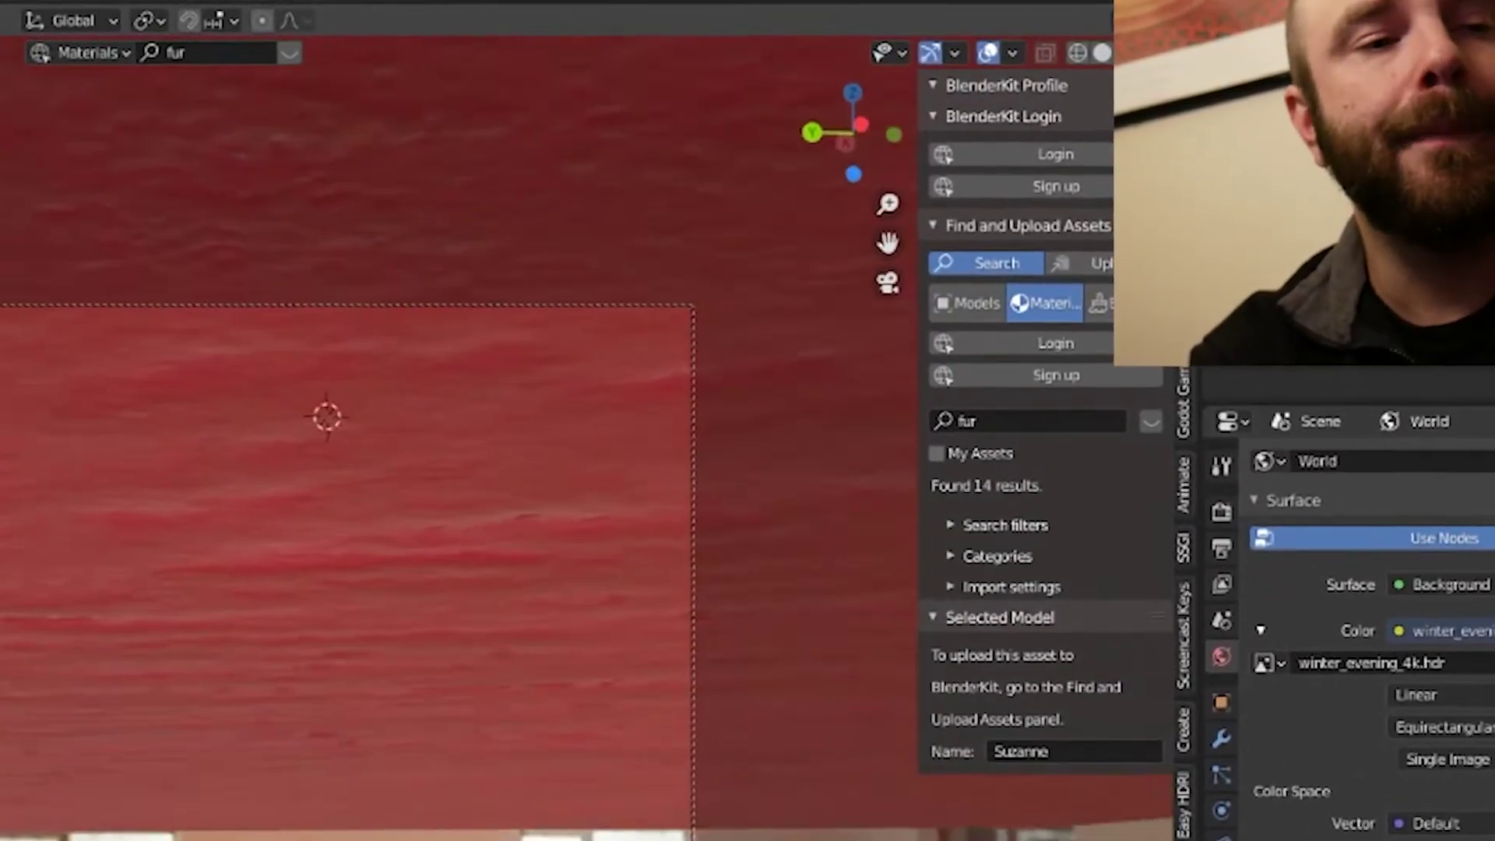
{"action": "left_click", "coordinate": [1384, 342]}
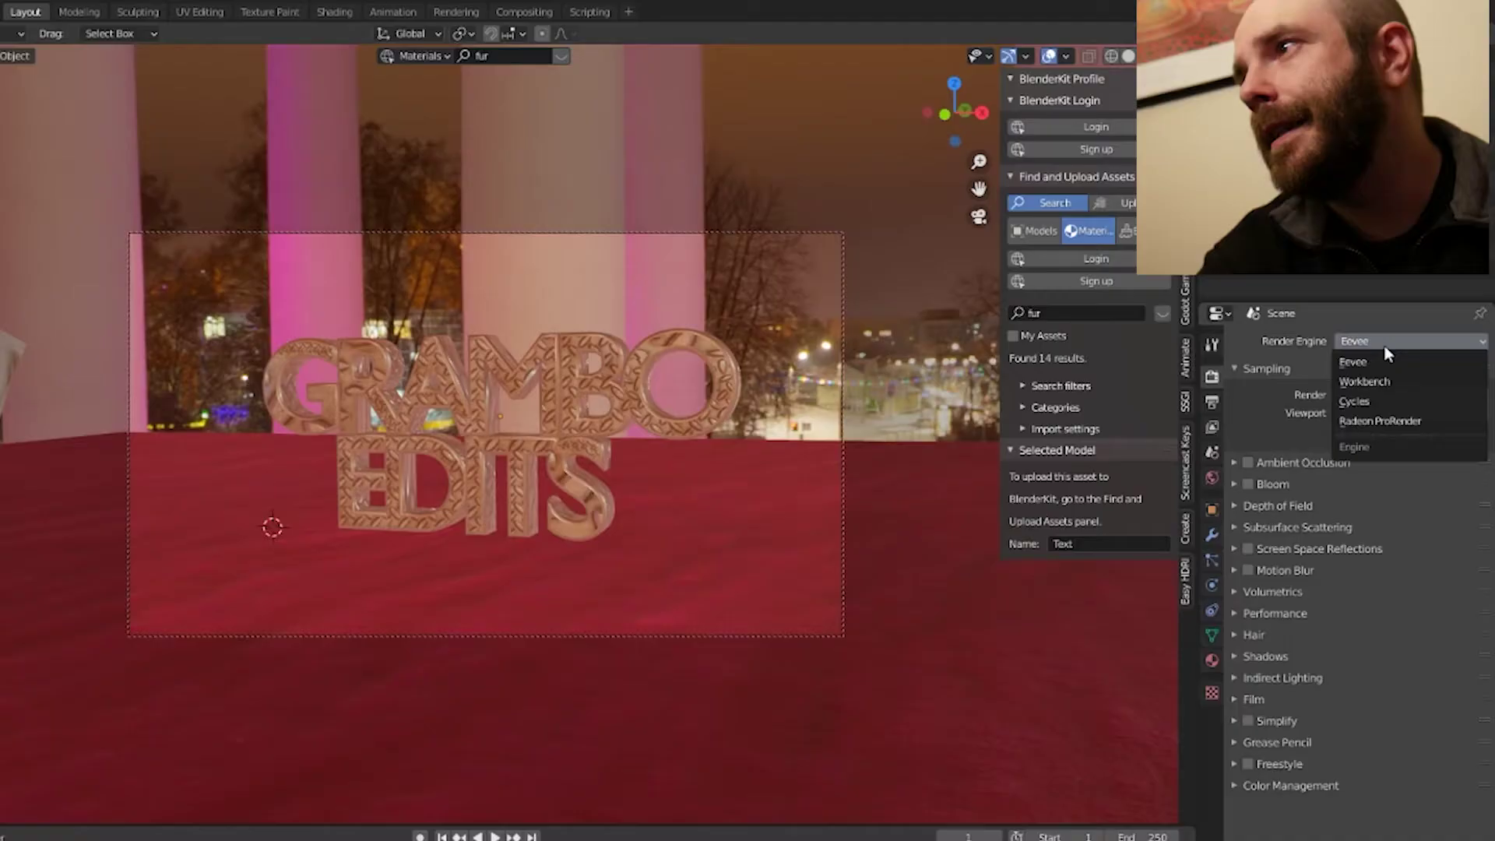
Switch the render engine to Cycles with the GPU Compute device
{"action": "left_click", "coordinate": [1384, 400]}
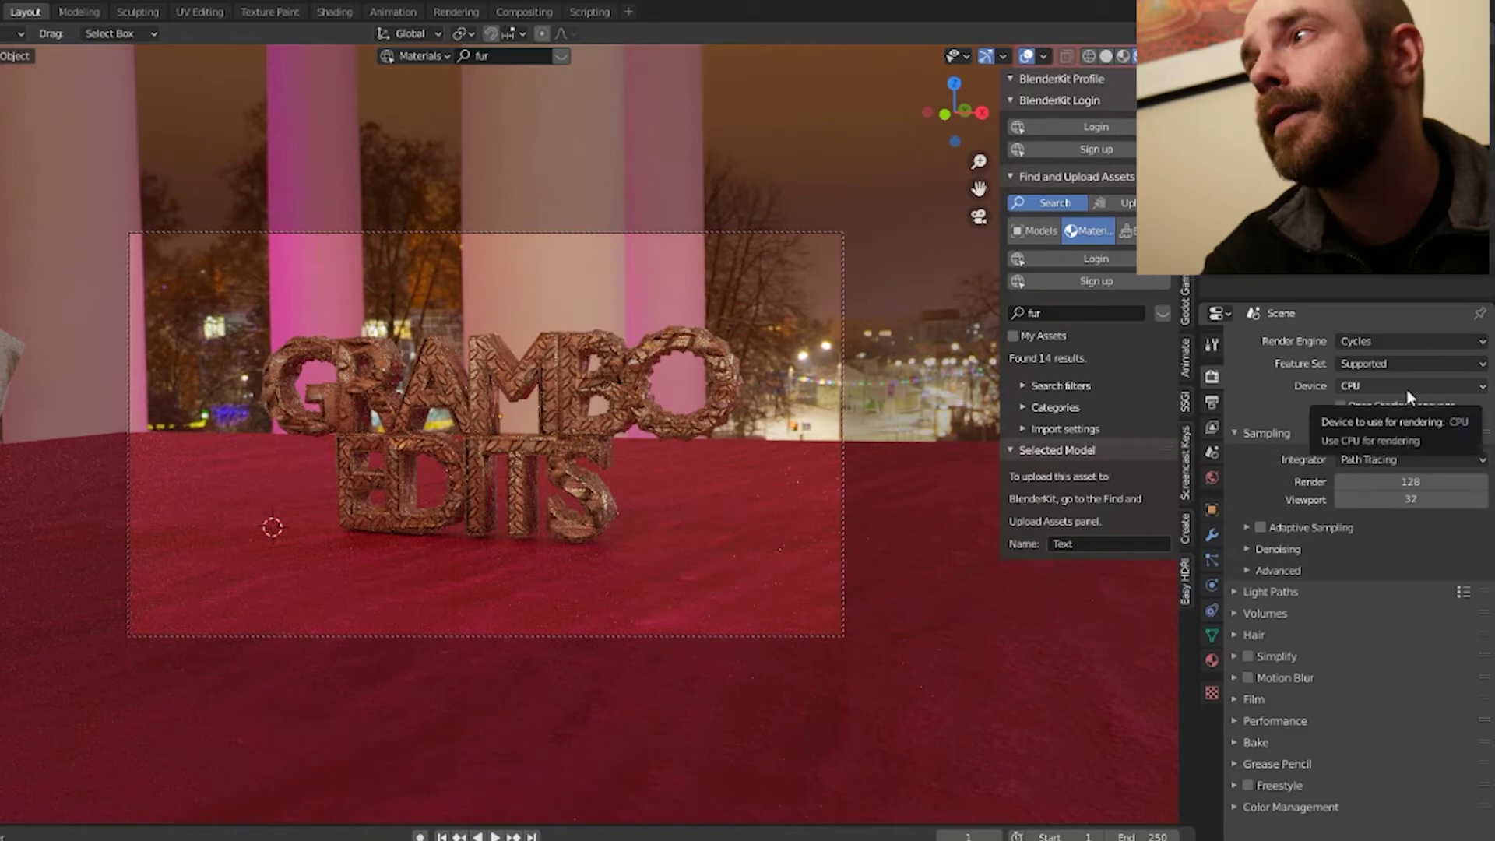
{"action": "left_click", "coordinate": [1406, 391]}
{"action": "left_click", "coordinate": [1394, 426]}
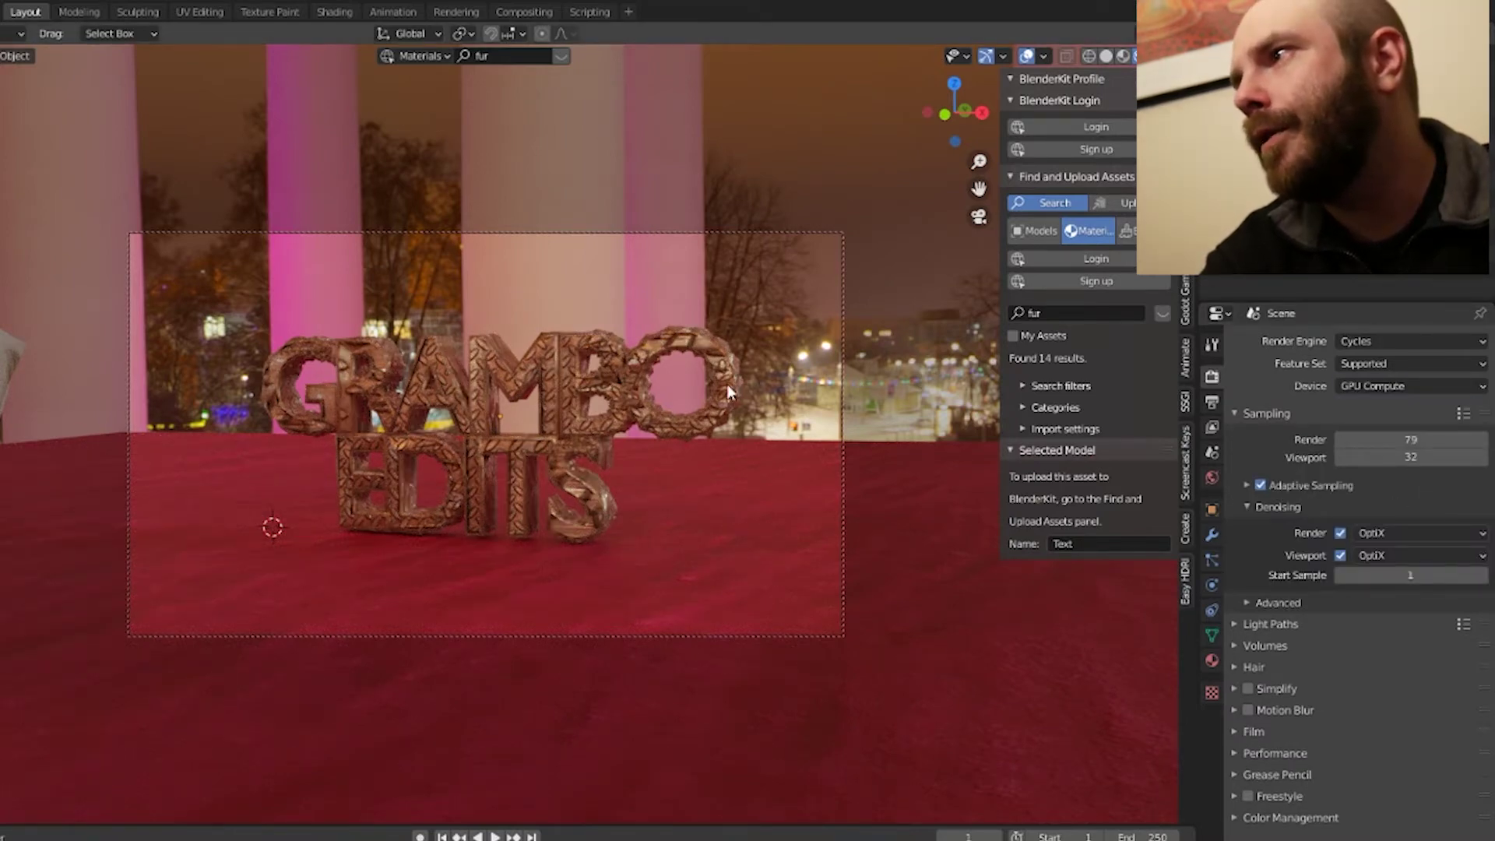
Reset the GRAMBO EDITS text's Z rotation to 0°
{"action": "middle_click_drag", "start_coordinate": [592, 424], "coordinate": [693, 371]}
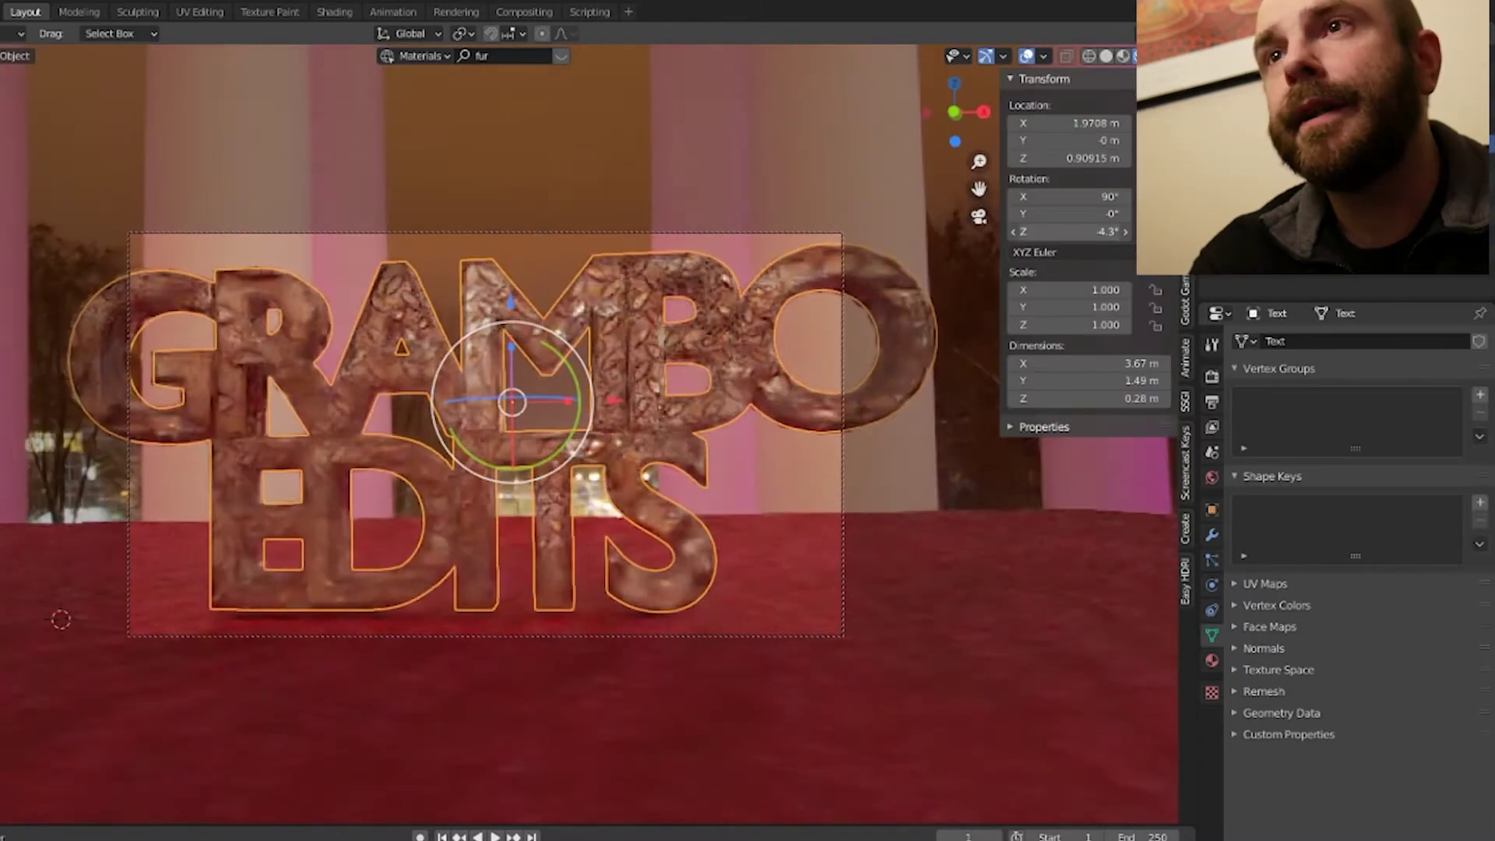
{"action": "left_click_drag", "start_coordinate": [1078, 231], "coordinate": [1090, 231]}
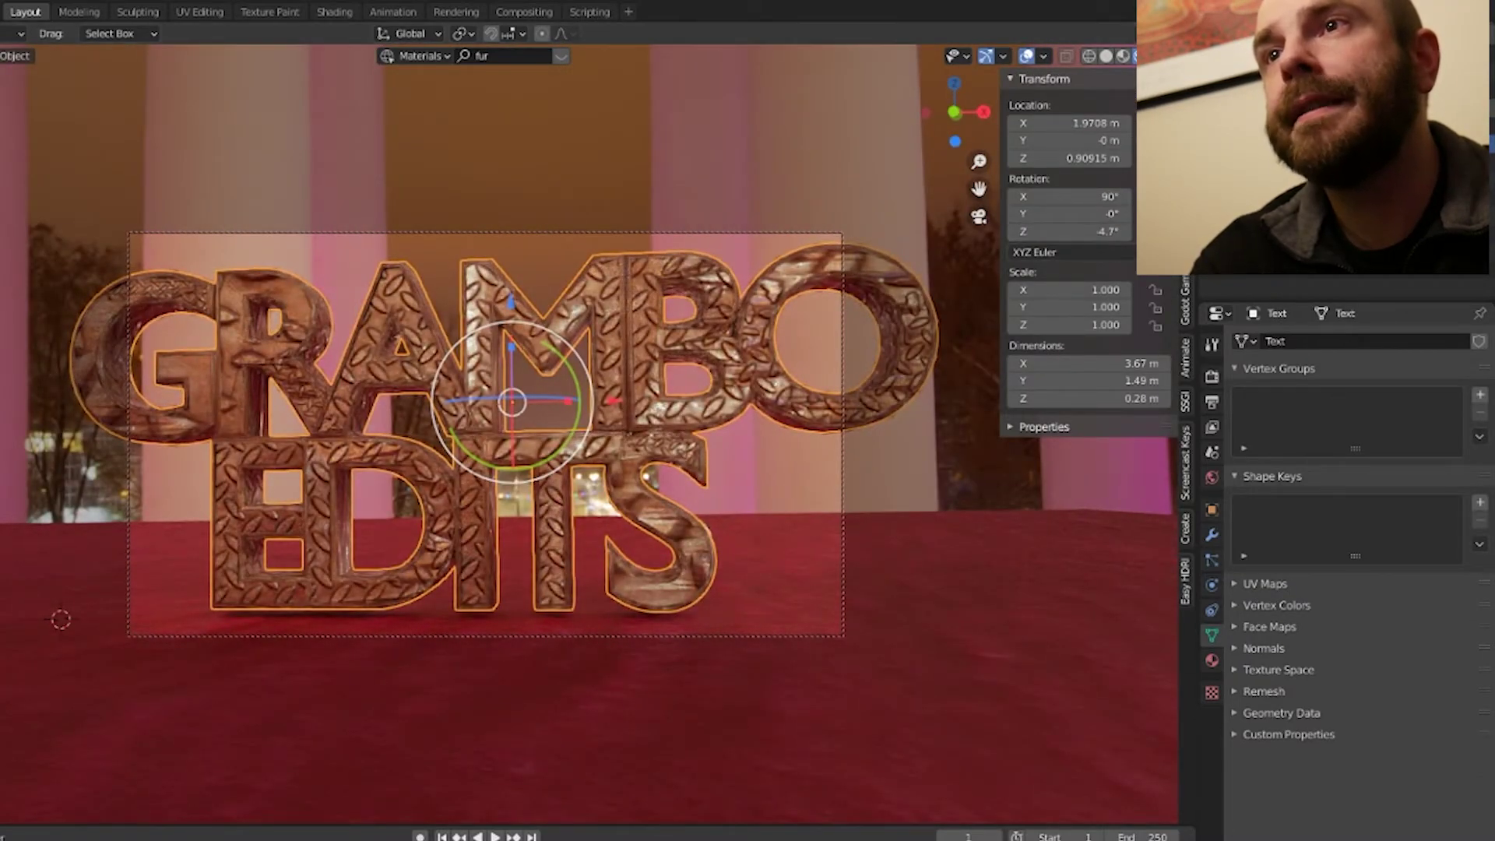
{"action": "key", "text": "ctrl+z"}
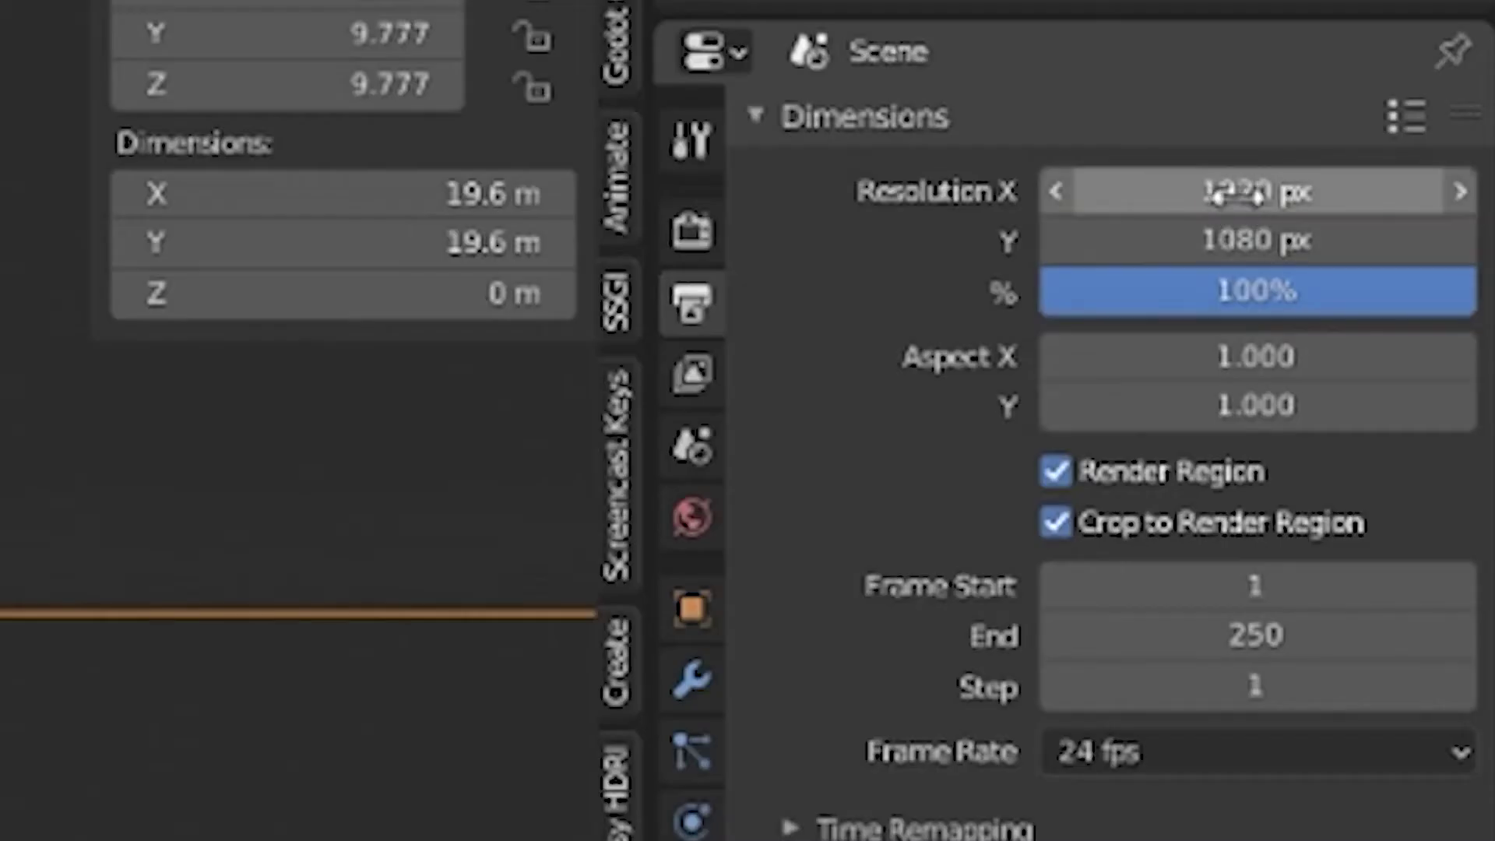
Set Resolution X to 2160 px, render the frame, and start Save As Image
{"action": "left_click", "coordinate": [1236, 193]}
{"action": "type", "text": "2160"}
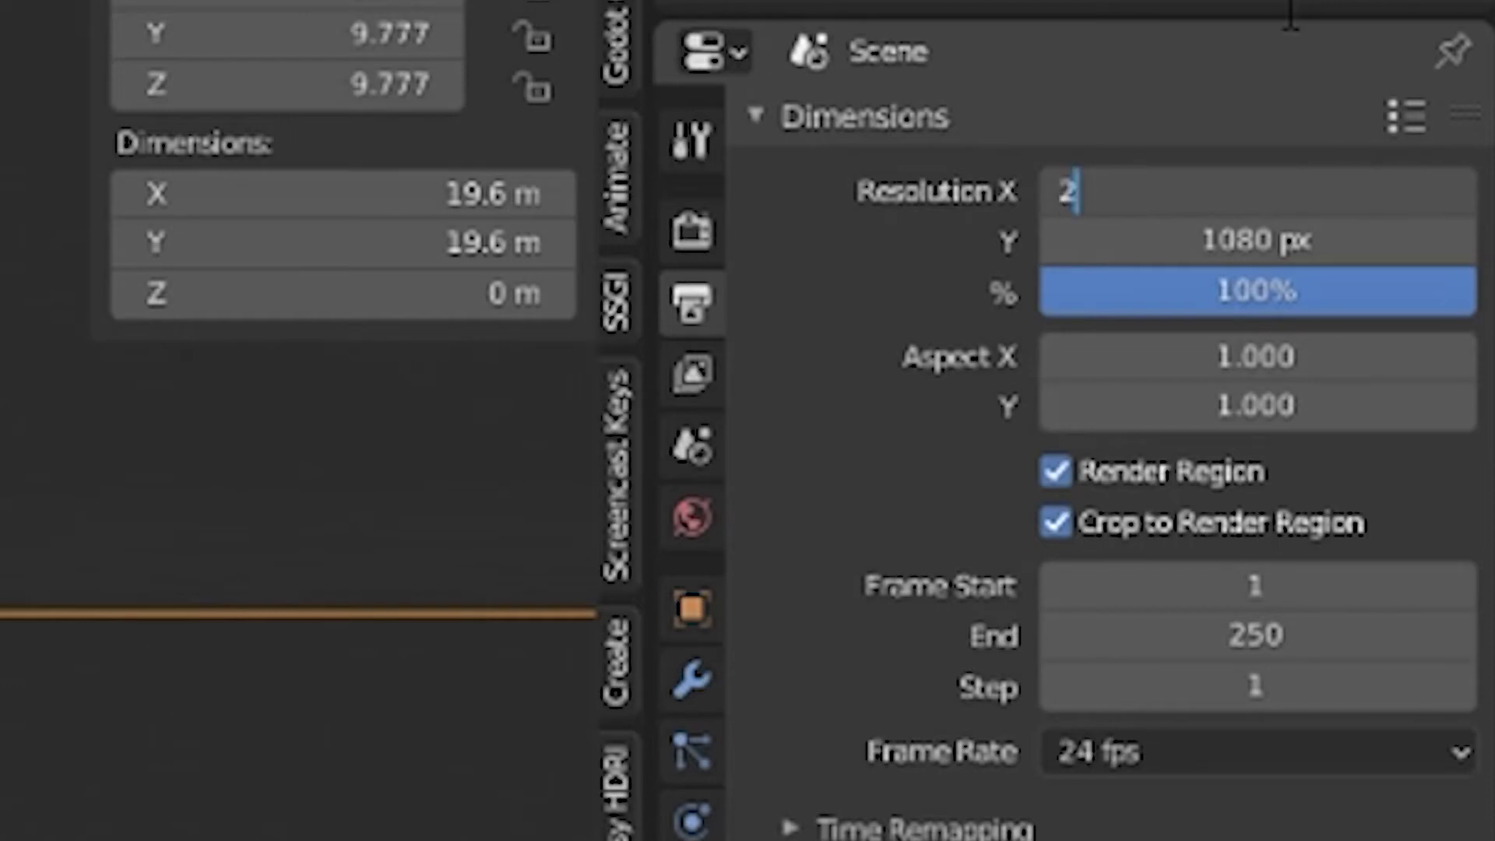
{"action": "key", "text": "Return"}
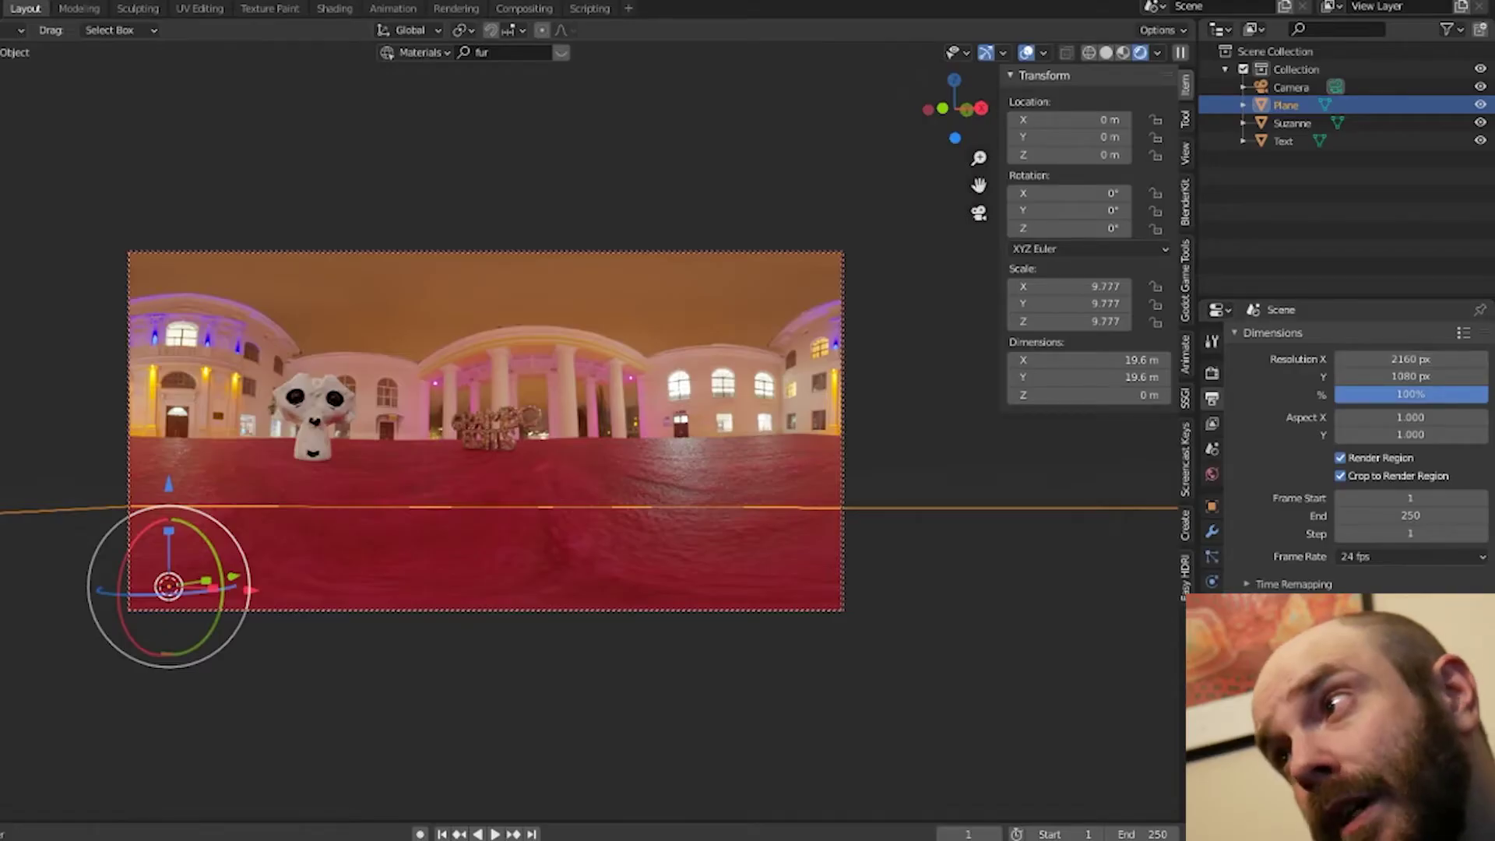
{"action": "key", "text": "F12"}
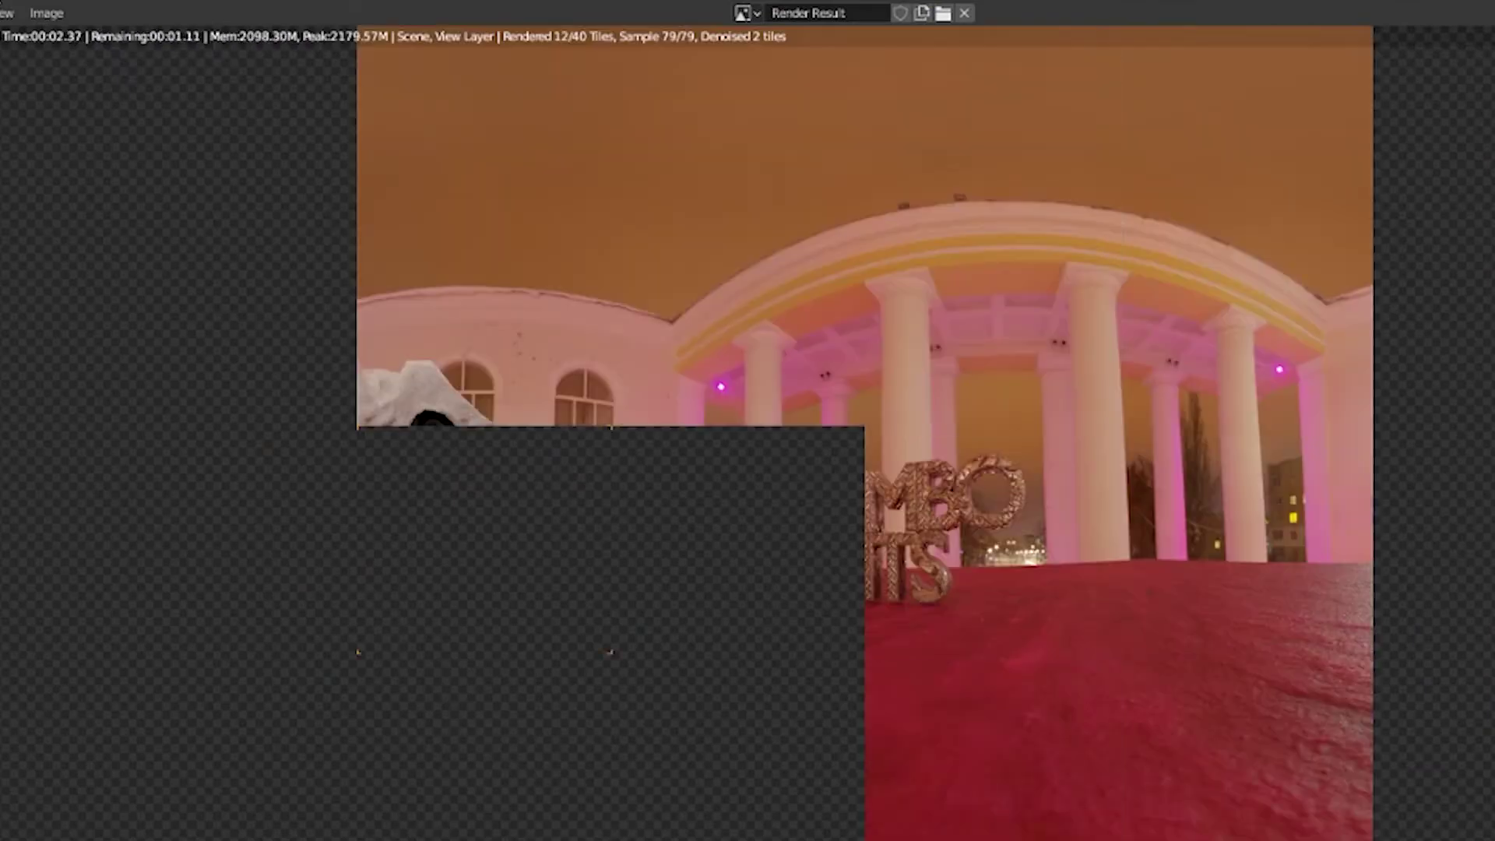
{"action": "key", "text": "shift+alt+s"}
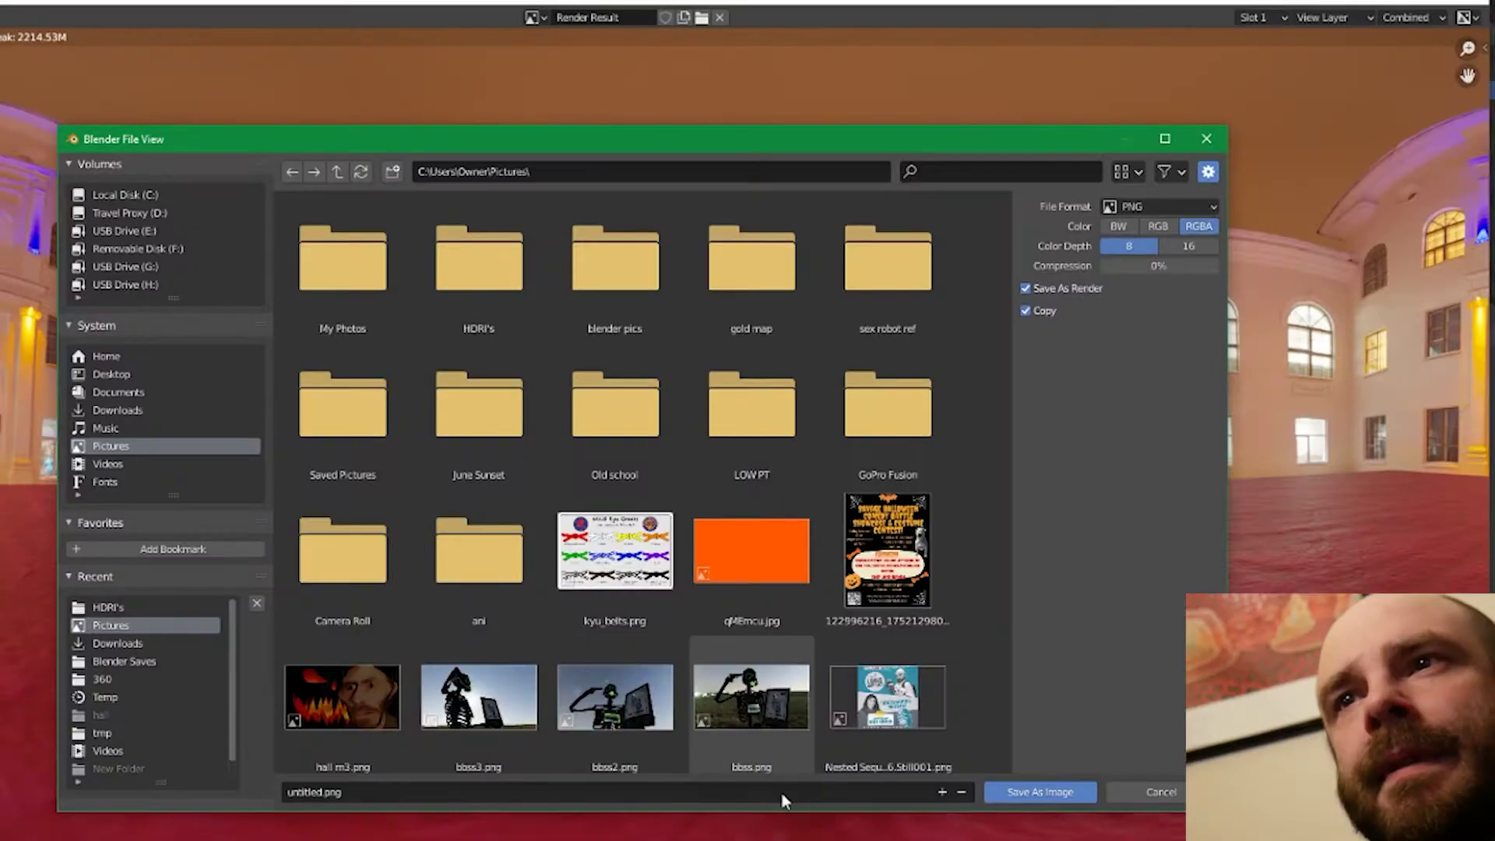
Edit the output file name in the Save As Image dialog
{"action": "left_click", "coordinate": [315, 790]}
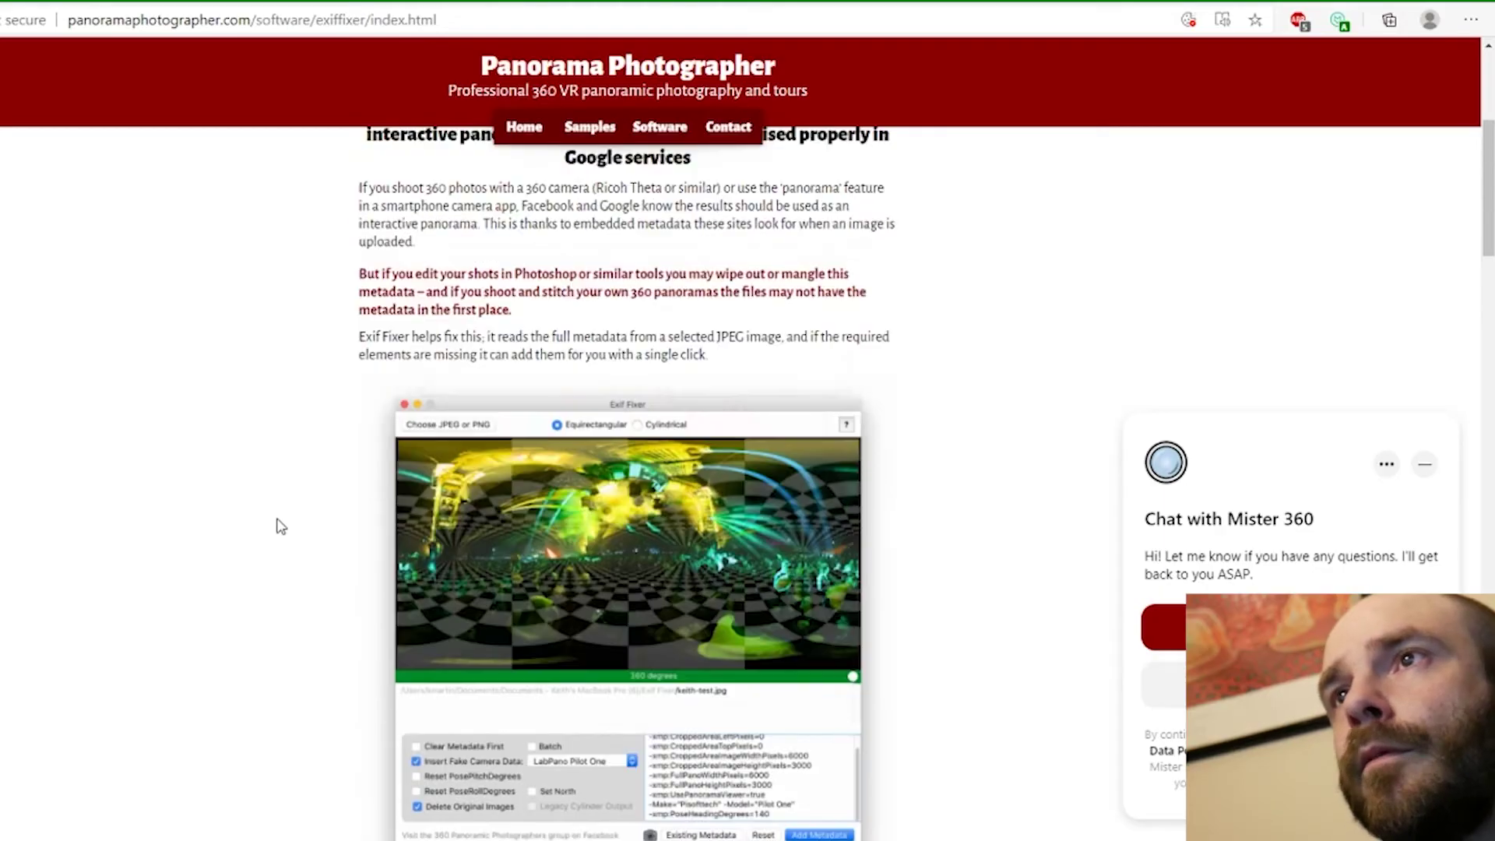
Scroll the Exif Fixer 3.1.6.2 page down to its New in Exif Fixer section and downloads
{"action": "scroll", "coordinate": [279, 525], "scroll_direction": "up", "scroll_amount": 6}
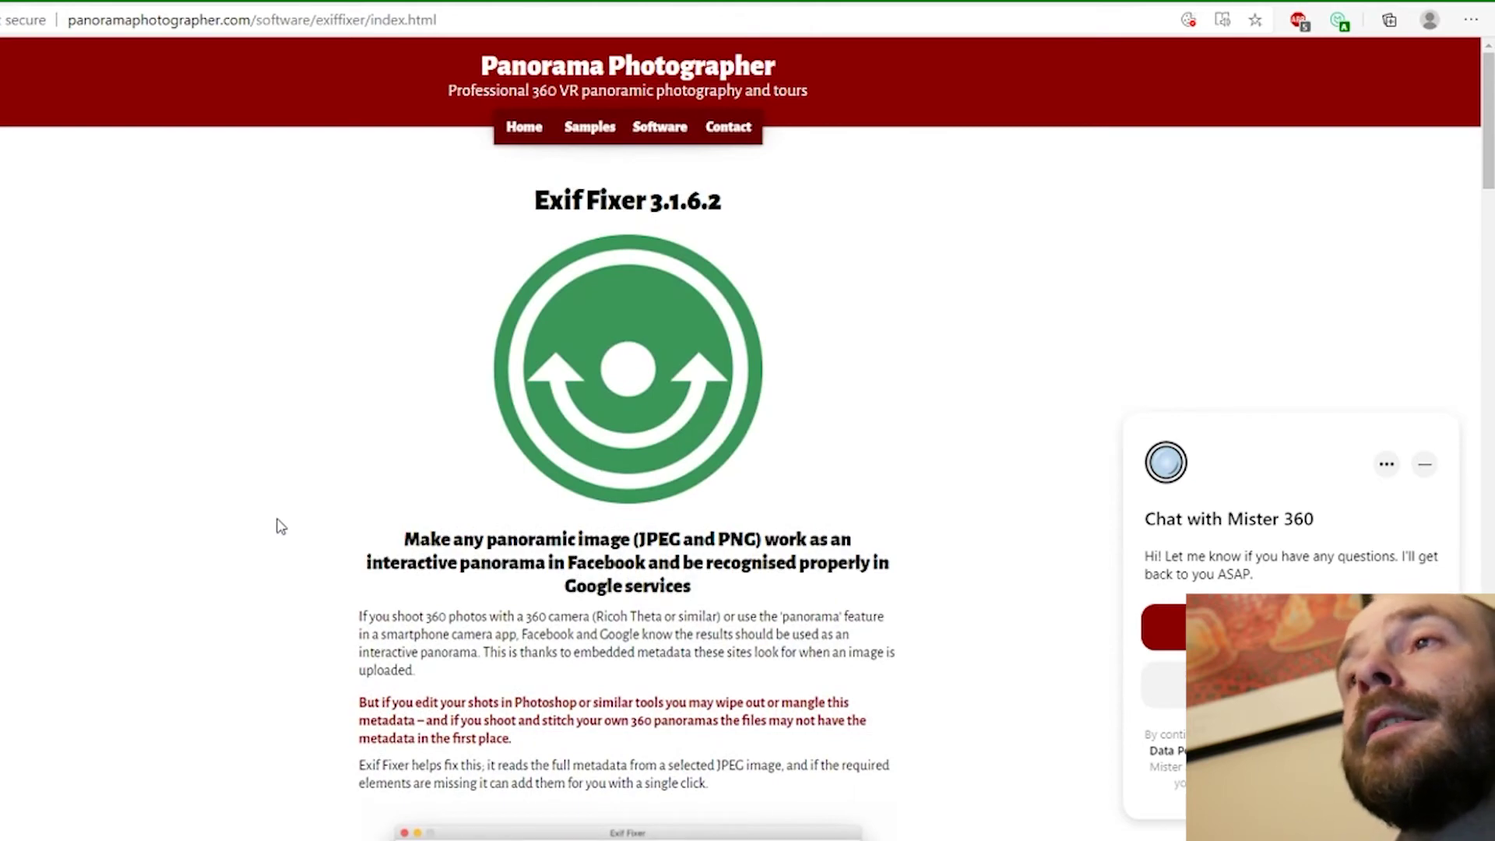
{"action": "scroll", "coordinate": [281, 527], "scroll_direction": "down", "scroll_amount": 12}
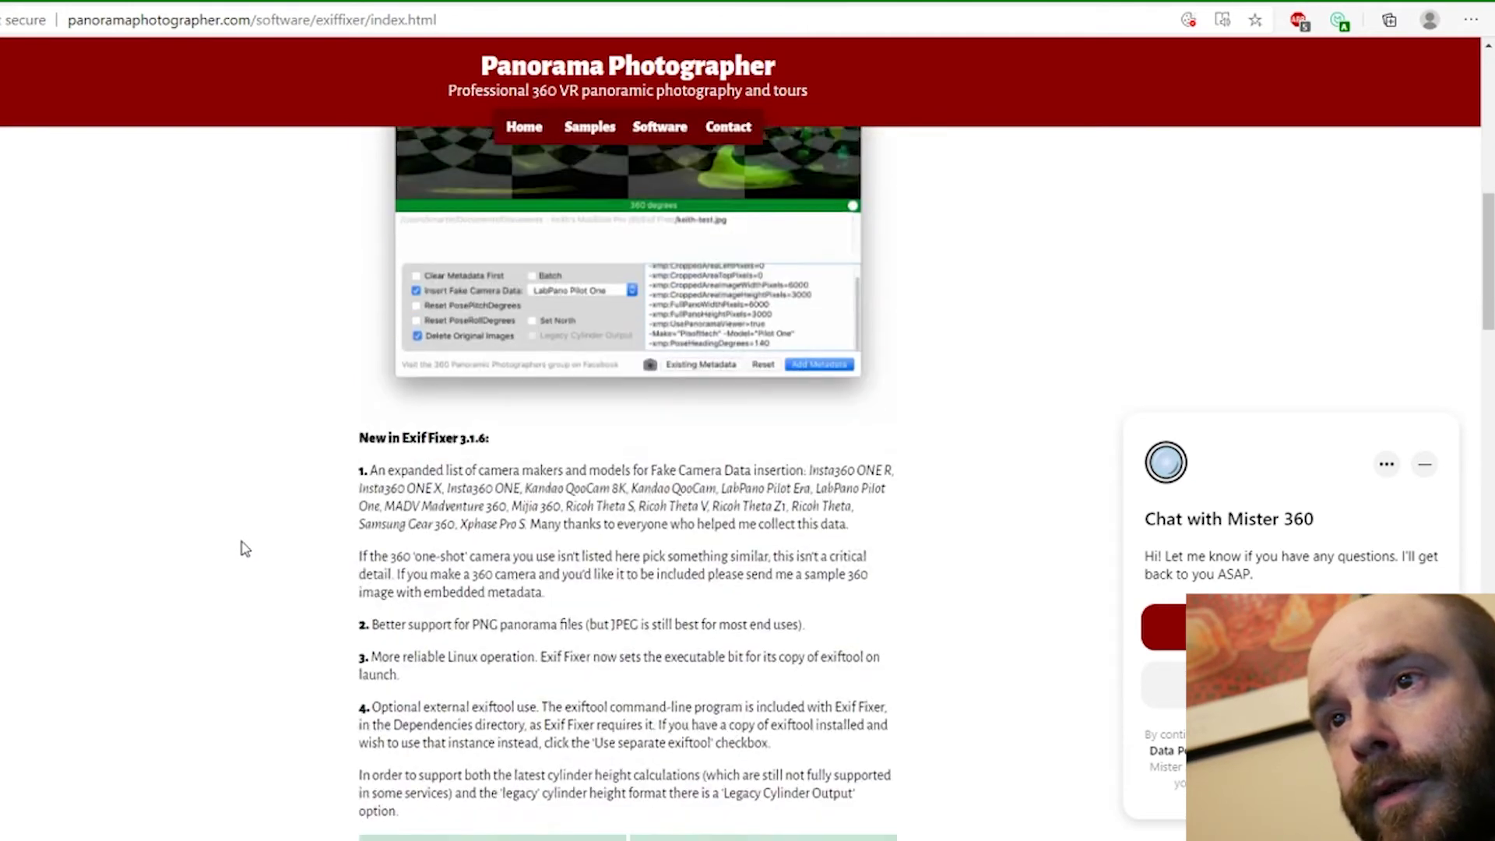
{"action": "scroll", "coordinate": [245, 549], "scroll_direction": "down", "scroll_amount": 2}
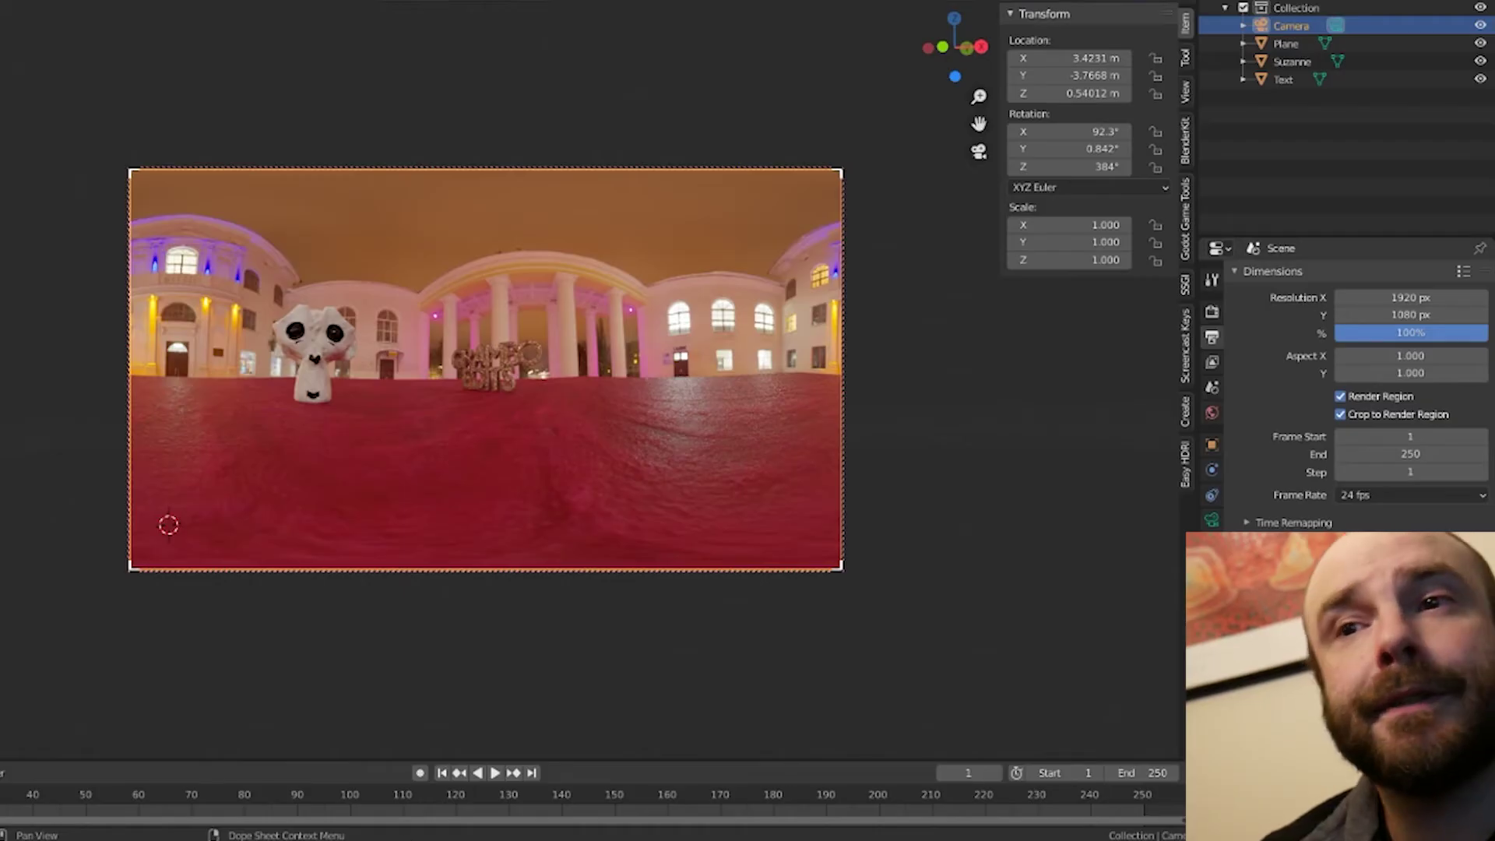
Open the render zzzz333.jpg in Exif Fixer from the Downloads folder
{"action": "key", "text": "super+e"}
{"action": "left_click", "coordinate": [113, 220]}
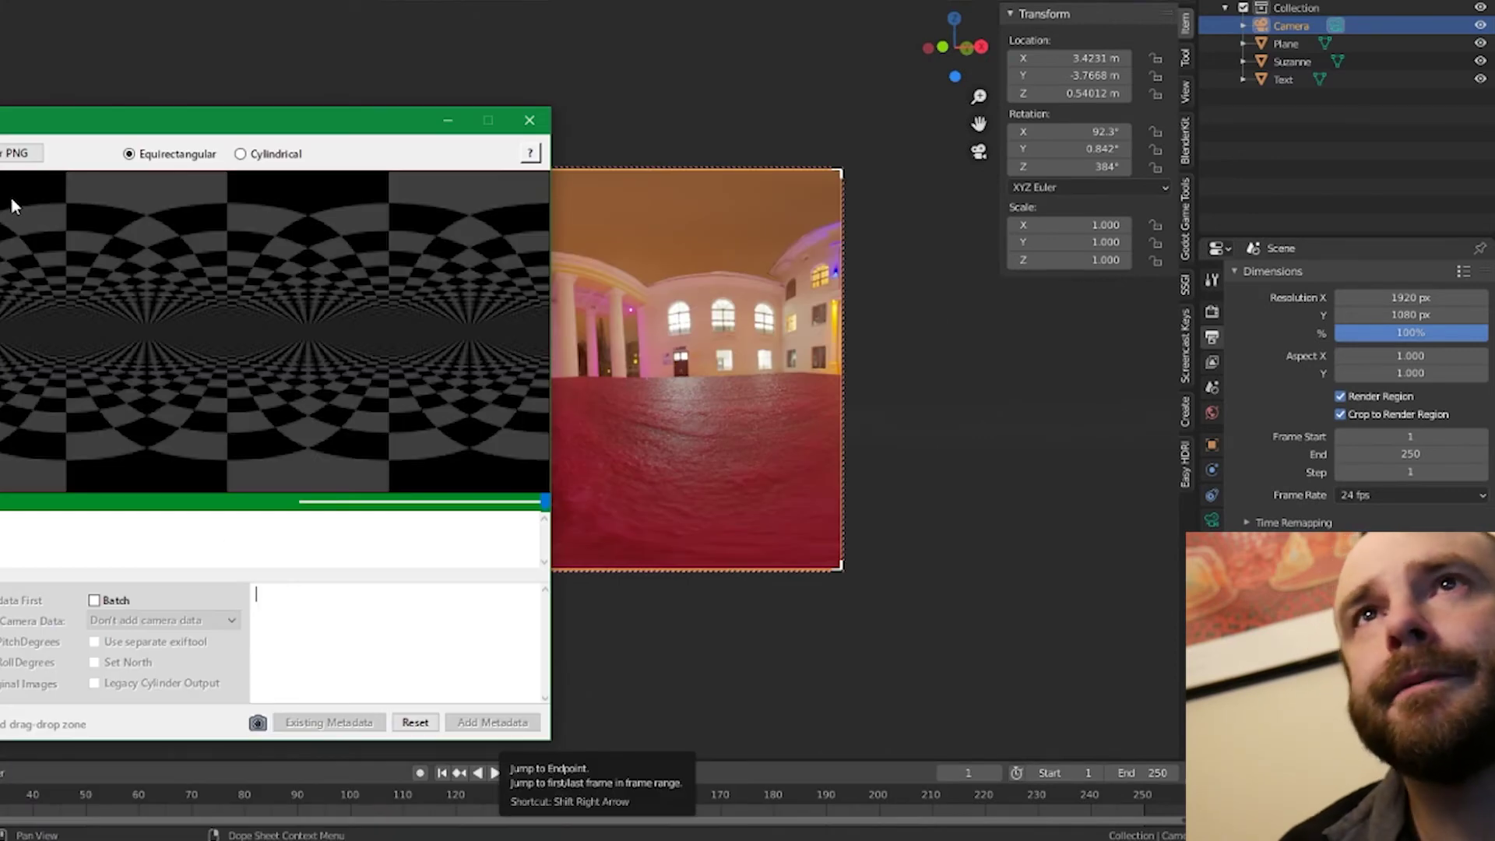
{"action": "left_click", "coordinate": [11, 175]}
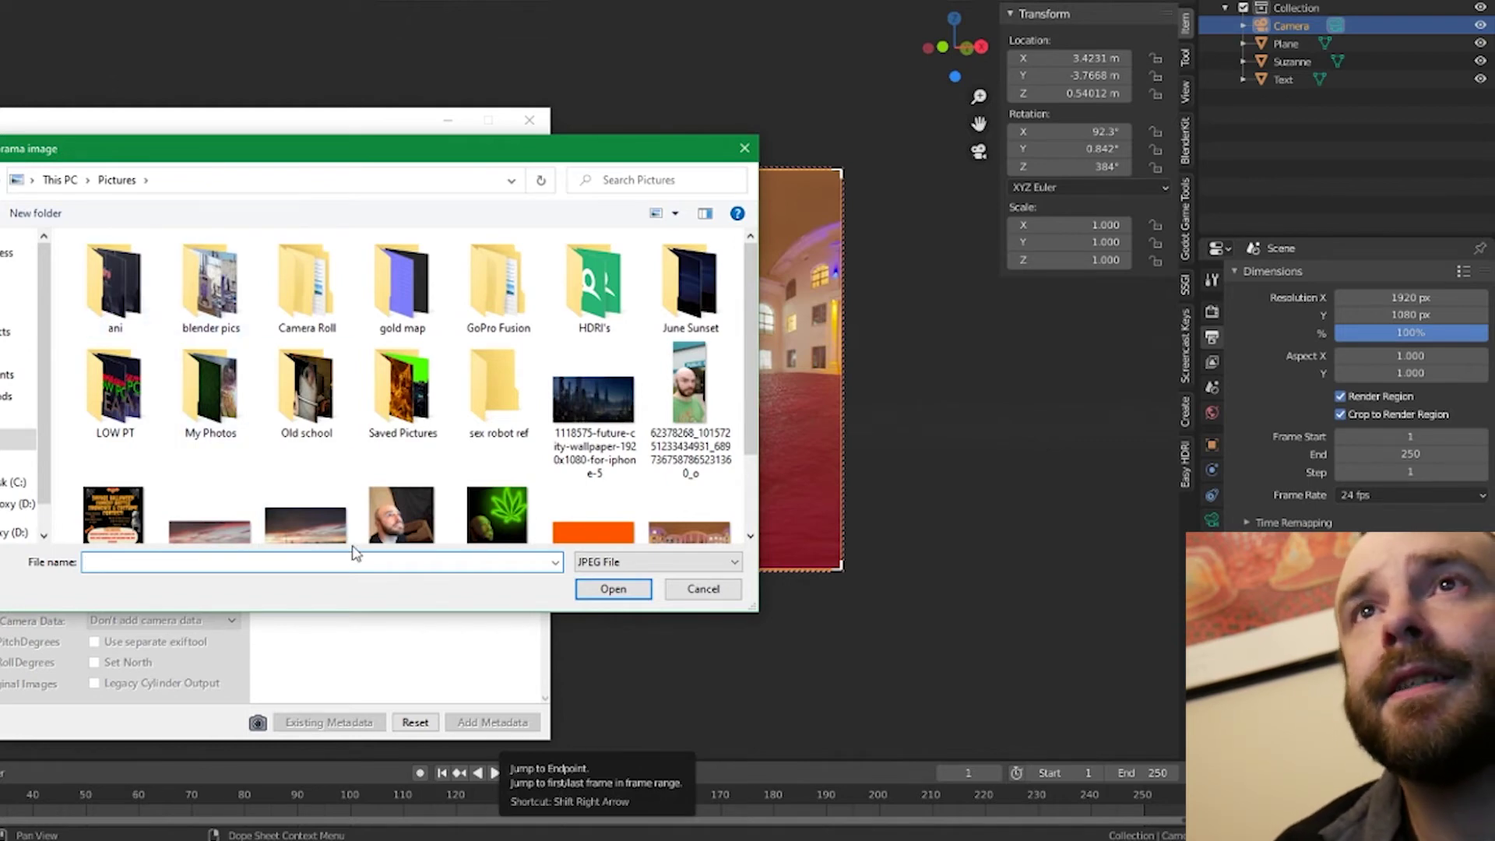
Add equirectangular 360° metadata, delete the original image, and close Exif Fixer
{"action": "scroll", "coordinate": [366, 498], "scroll_direction": "down", "scroll_amount": 1}
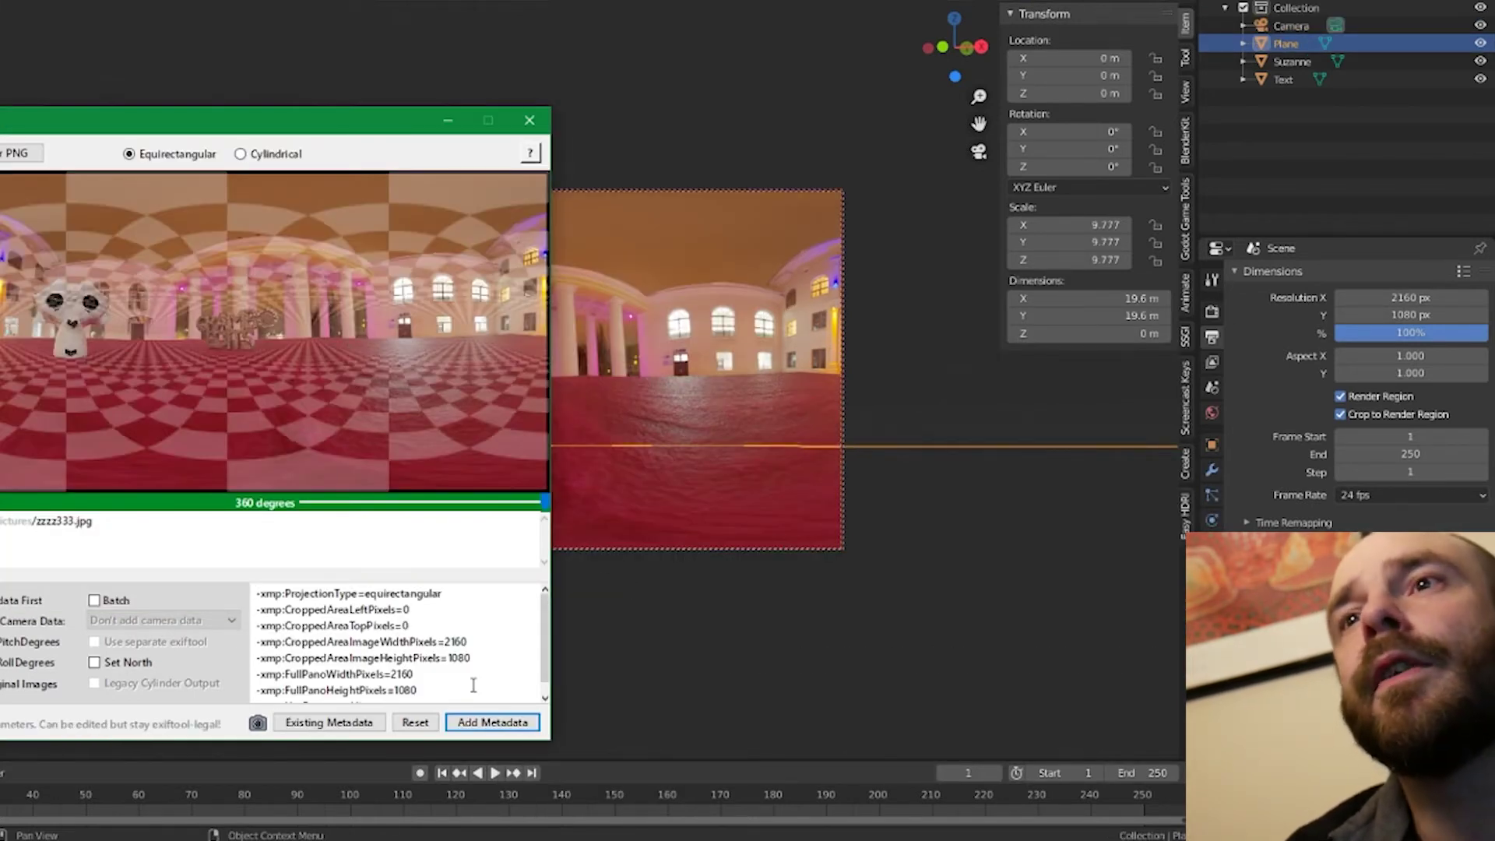
{"action": "left_click", "coordinate": [489, 722]}
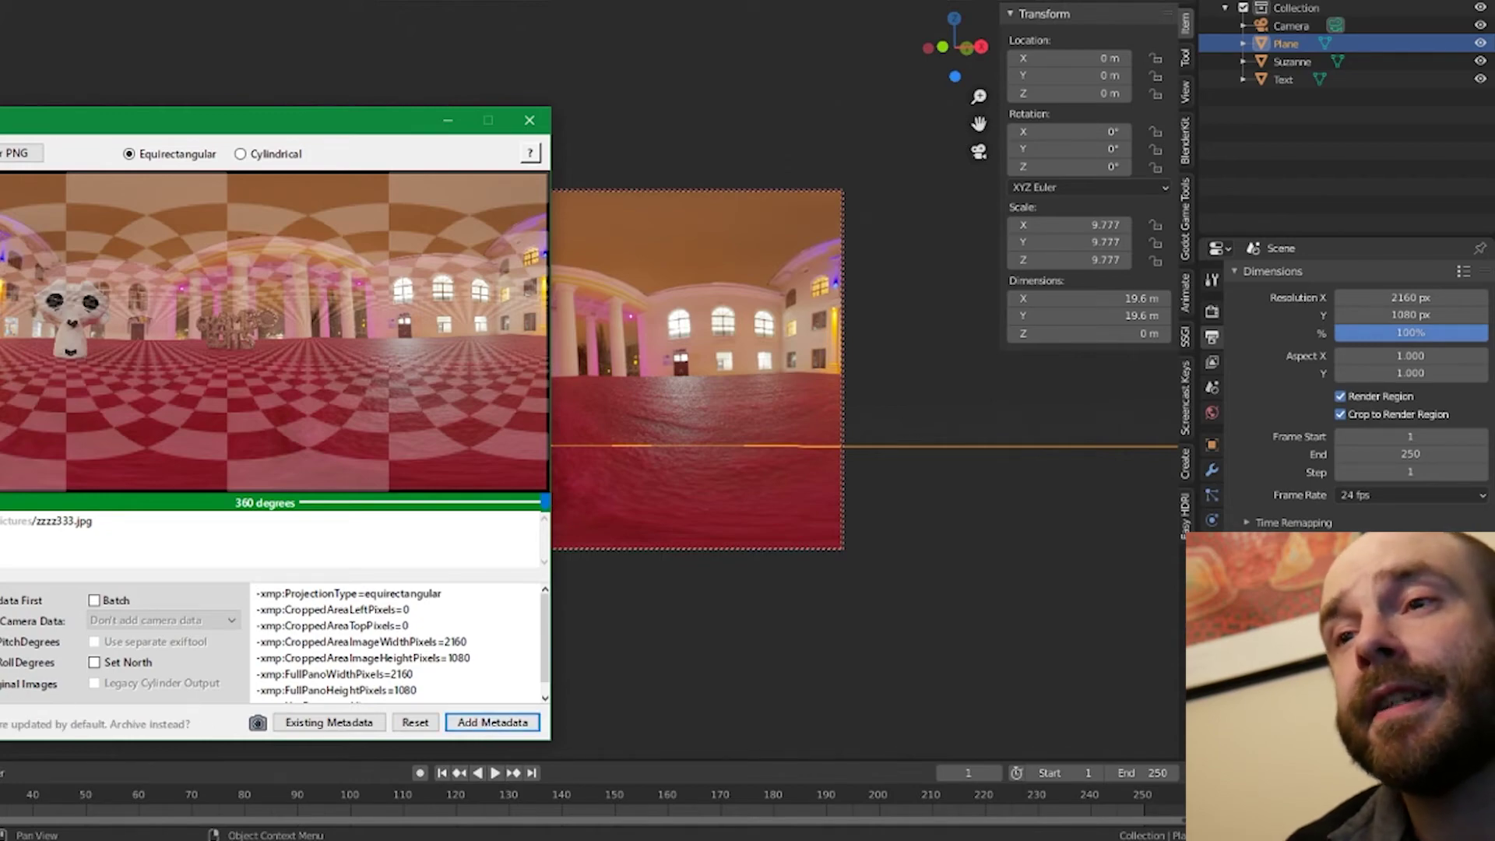
{"action": "left_click", "coordinate": [41, 686]}
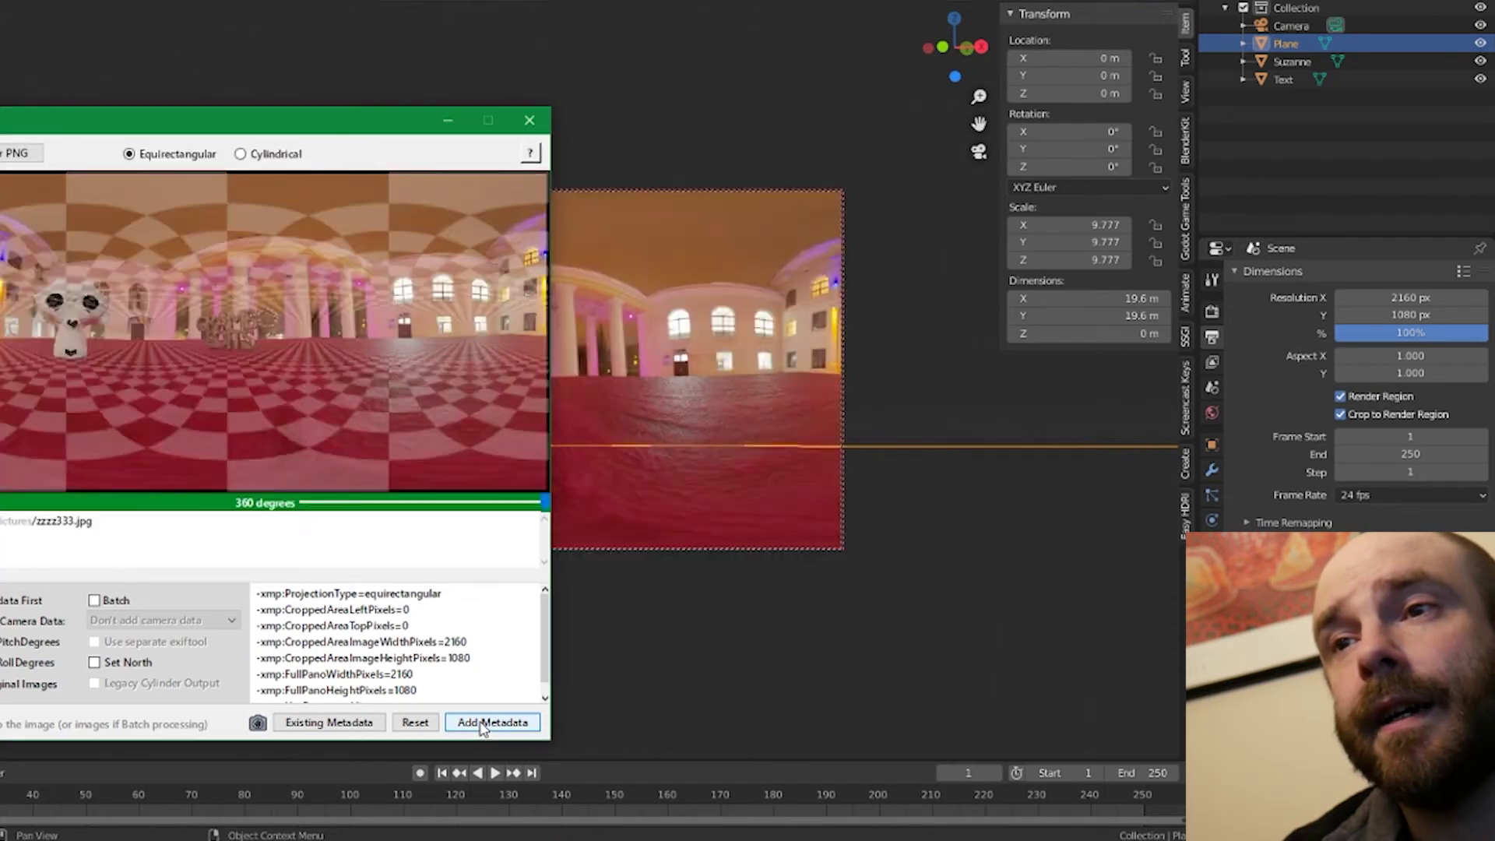
{"action": "left_click", "coordinate": [530, 121]}
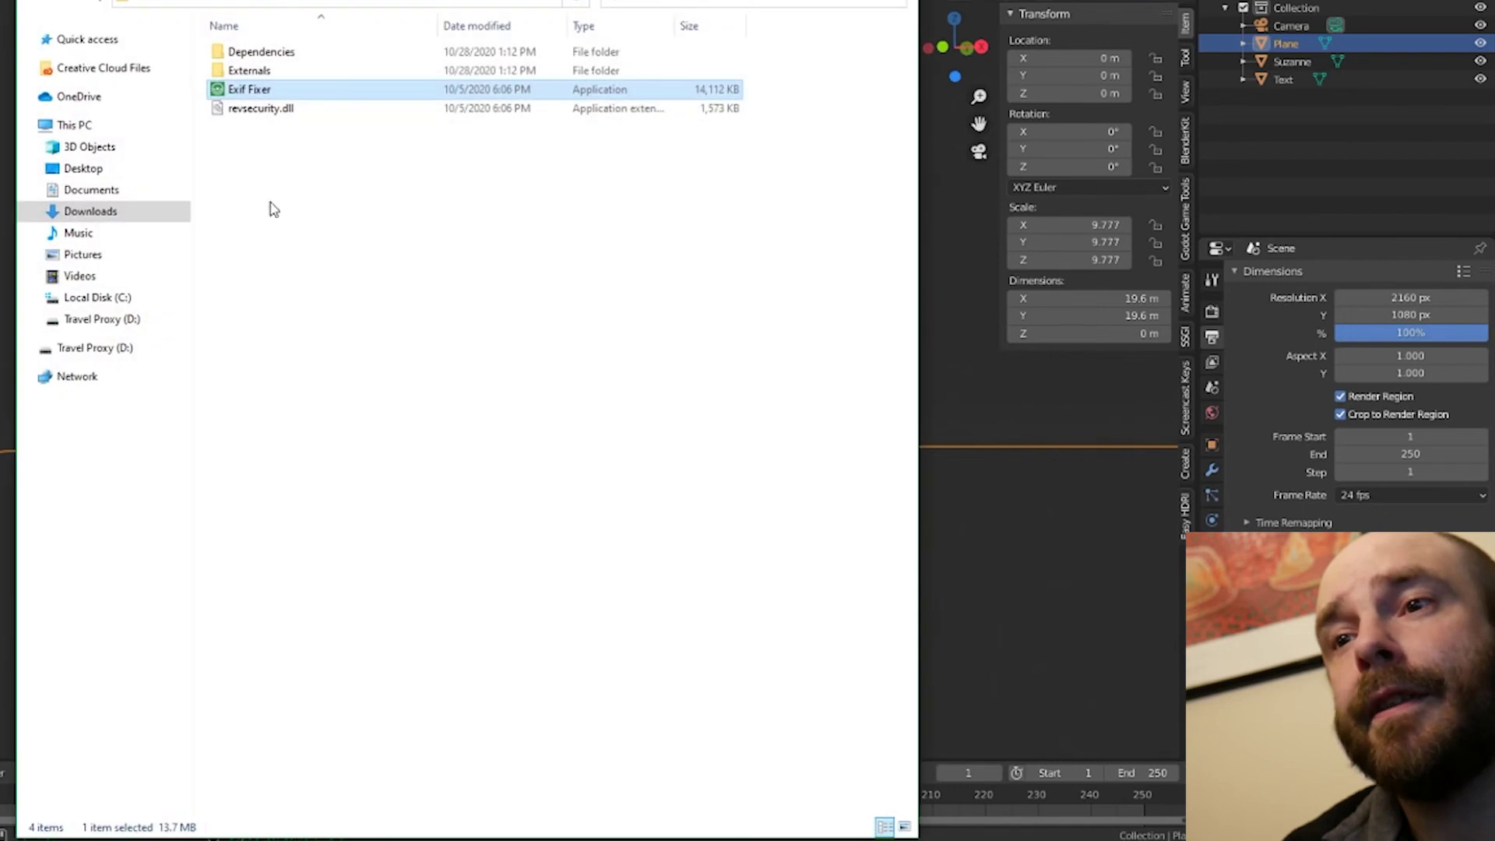
Switch File Explorer to the Pictures folder holding the tagged render
{"action": "left_click", "coordinate": [117, 256]}
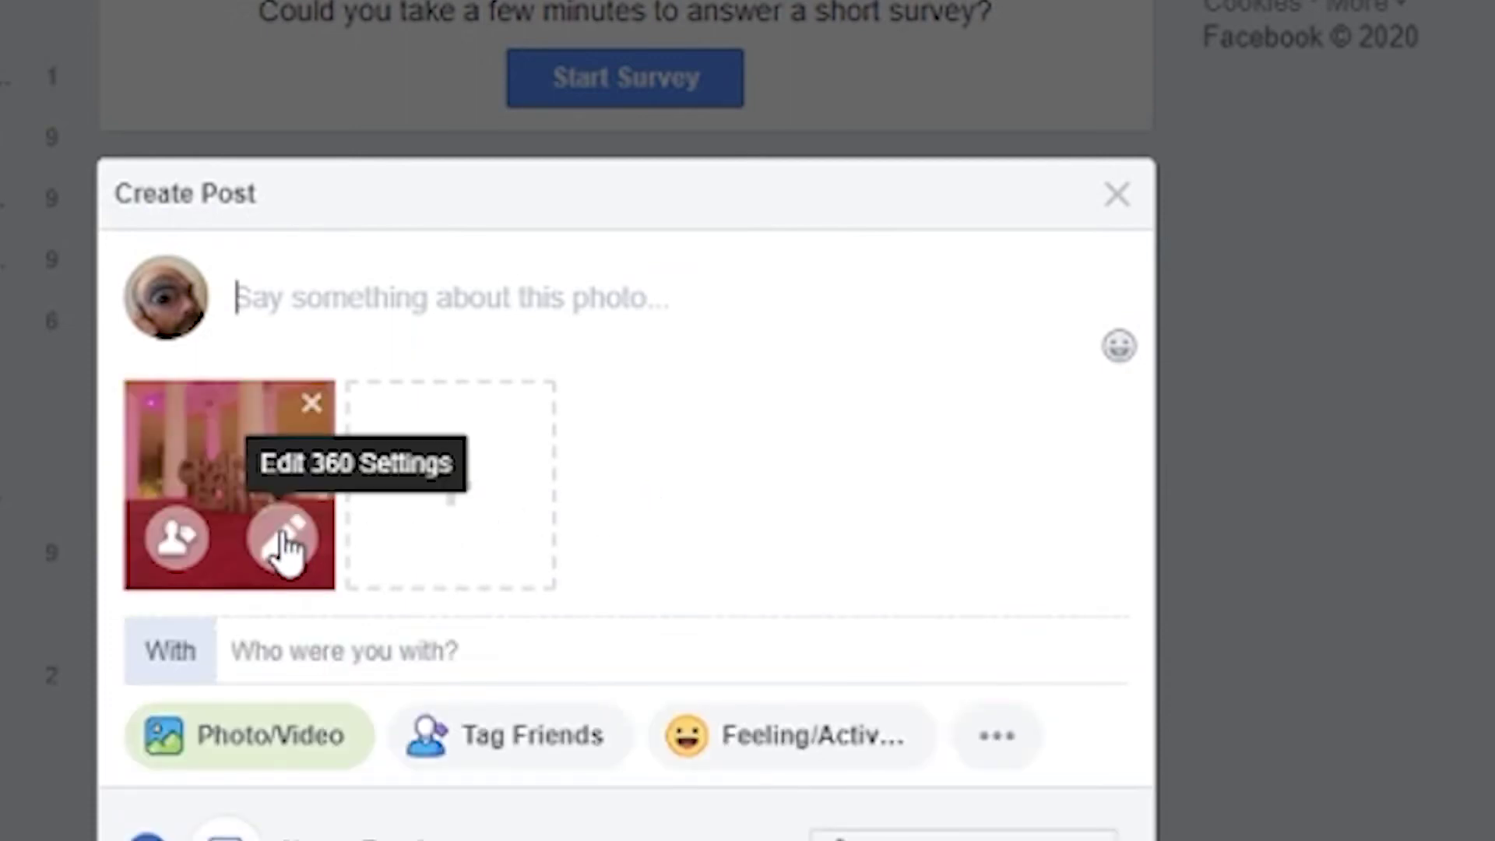
Rotate the attached render's 360 preview so its starting view faces the monkey head
{"action": "left_click", "coordinate": [288, 549]}
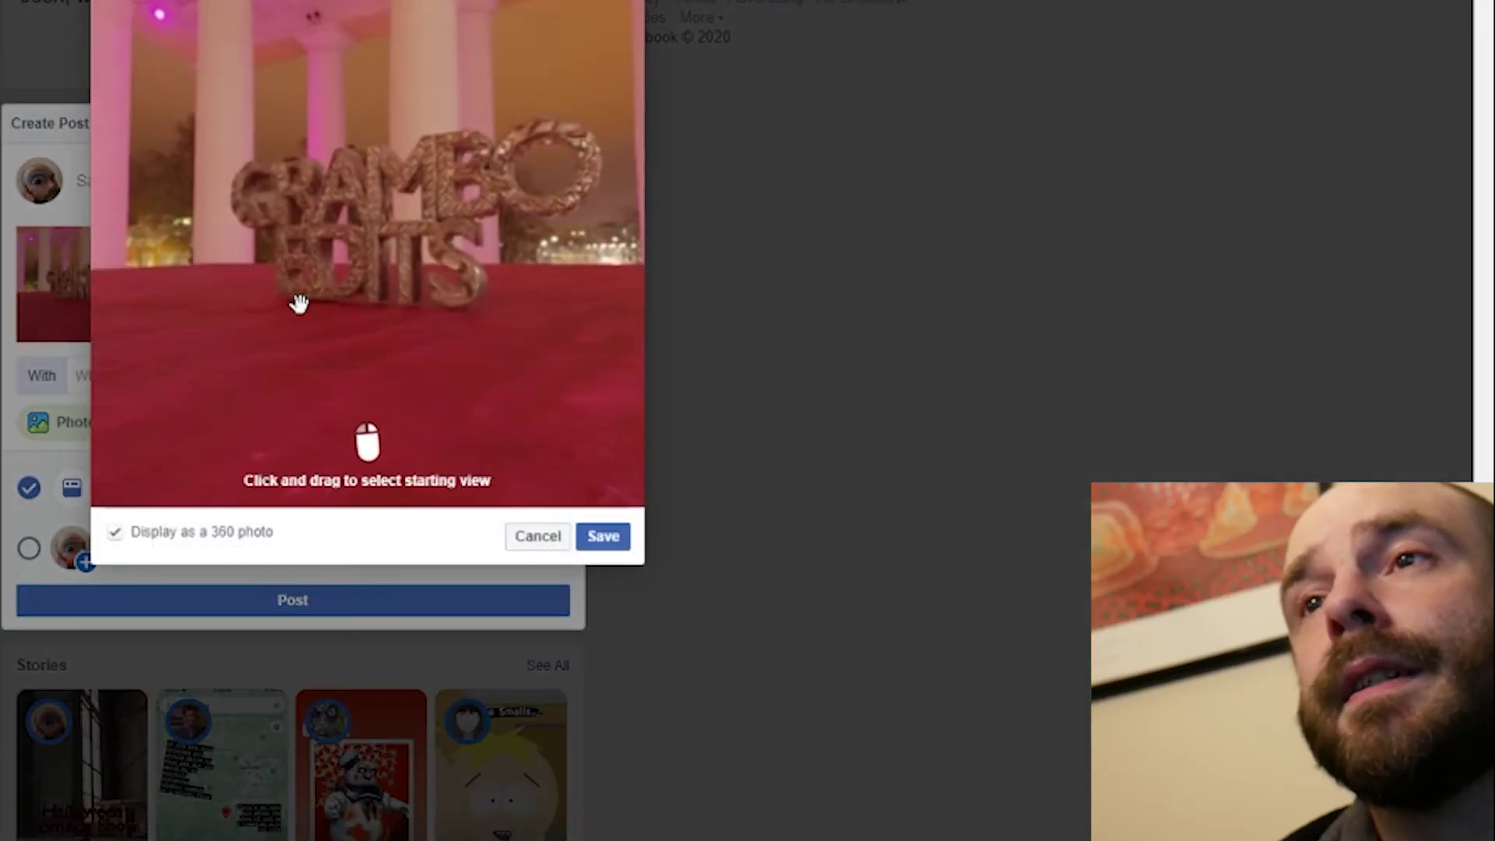
{"action": "left_click_drag", "start_coordinate": [317, 287], "coordinate": [290, 320]}
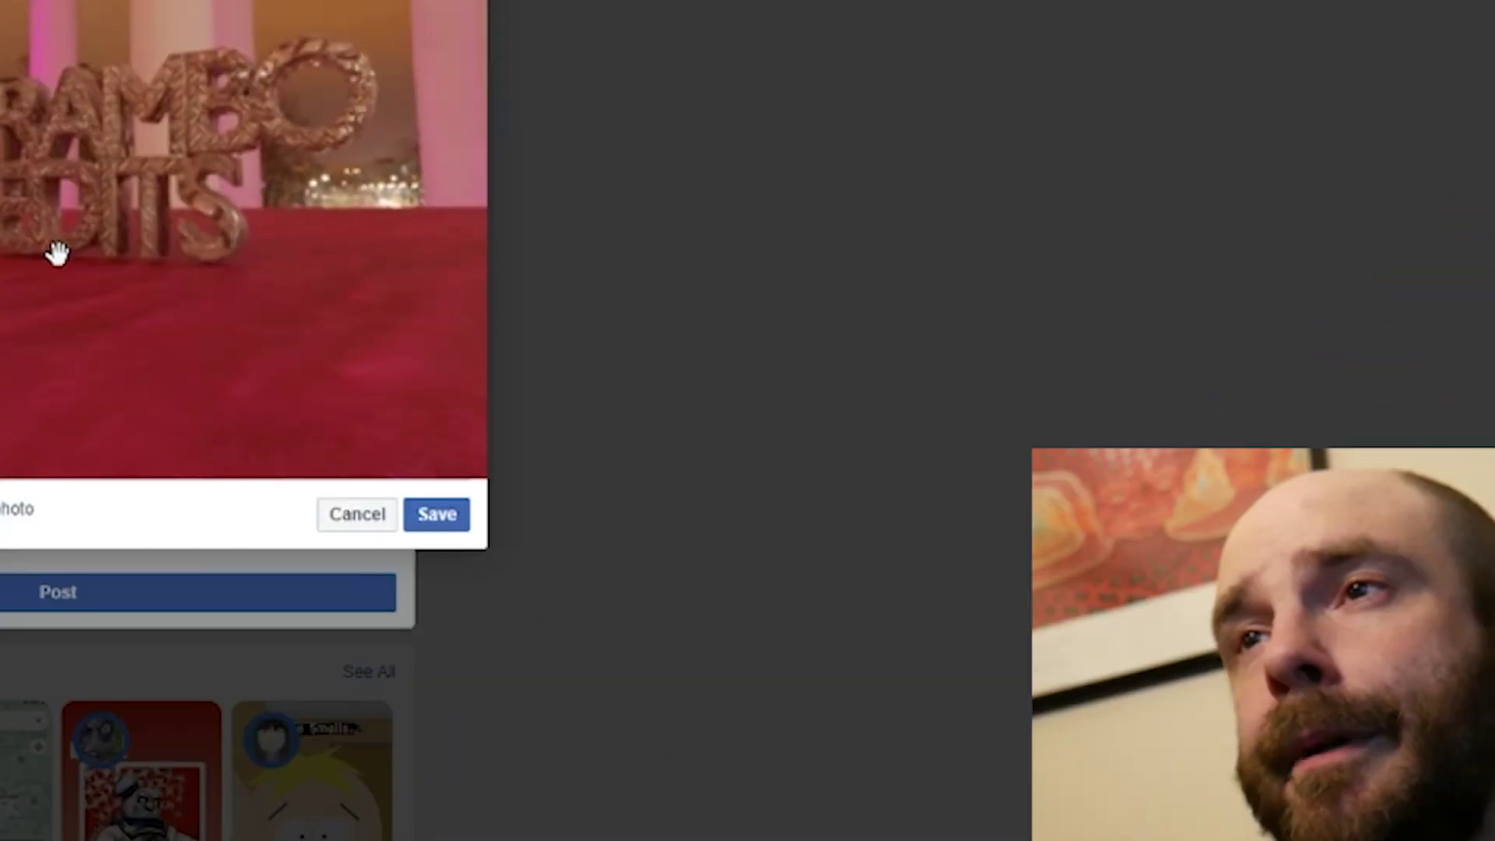